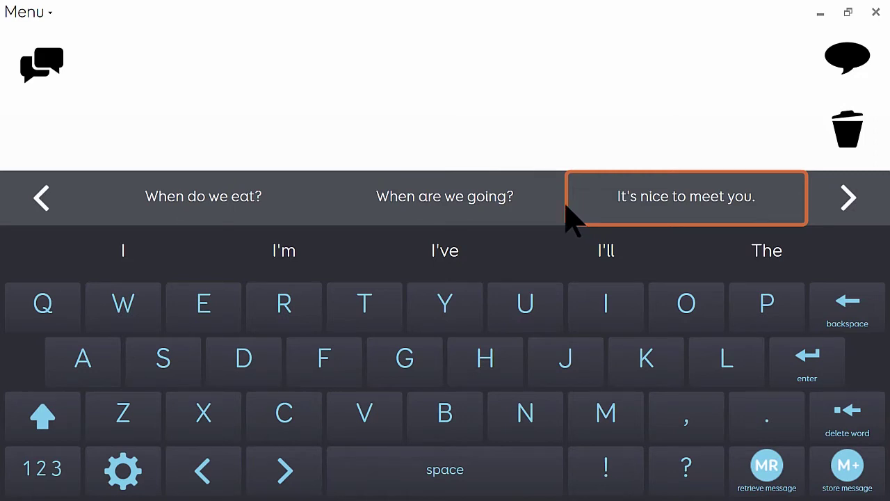
Step: View the Quick Phrases categories and phrases, and return to the message keyboard
{"action": "left_click", "coordinate": [54, 69]}
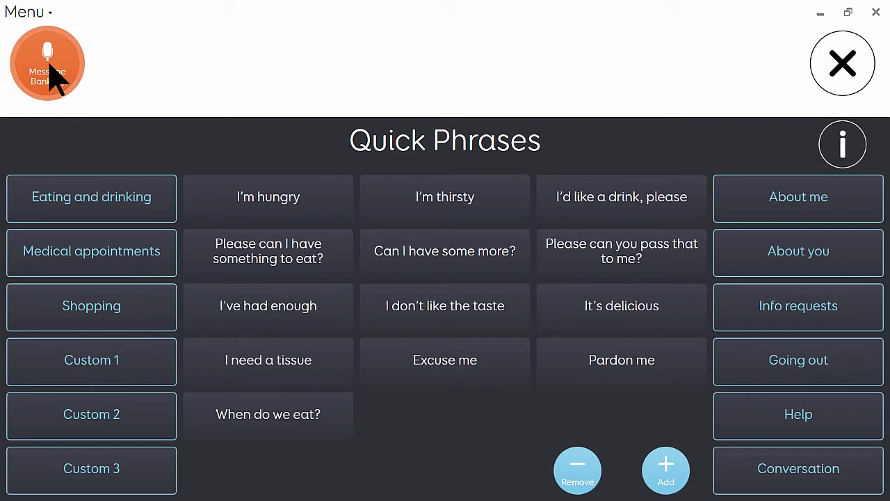
{"action": "left_click", "coordinate": [842, 63]}
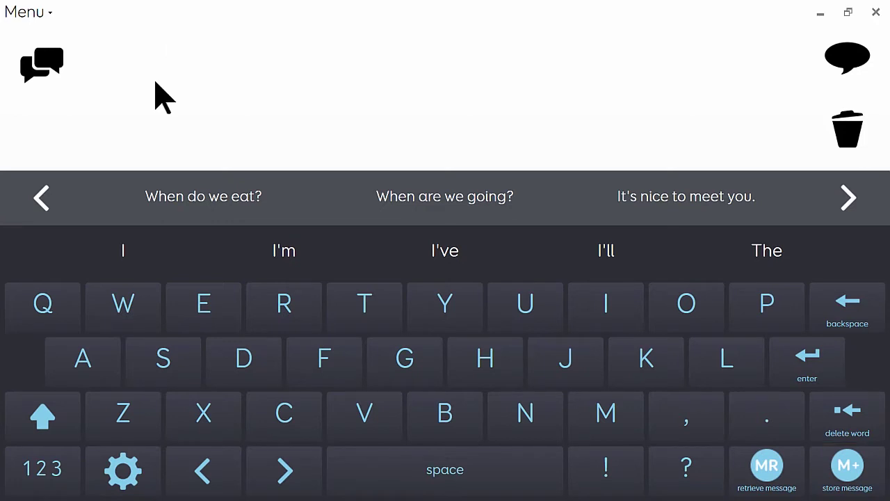
Step: Write the message "Good morning", speak it aloud and clear the message area
{"action": "type", "text": "Good"}
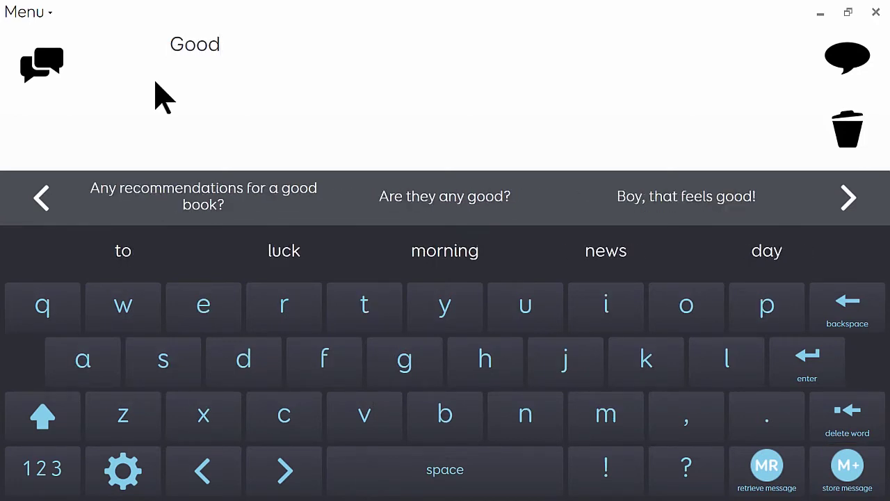
{"action": "type", "text": " morning"}
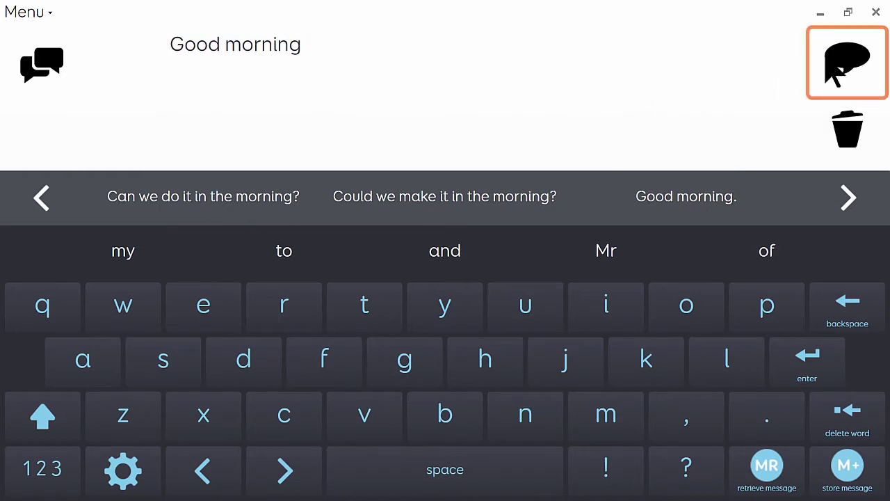
{"action": "left_click", "coordinate": [832, 58]}
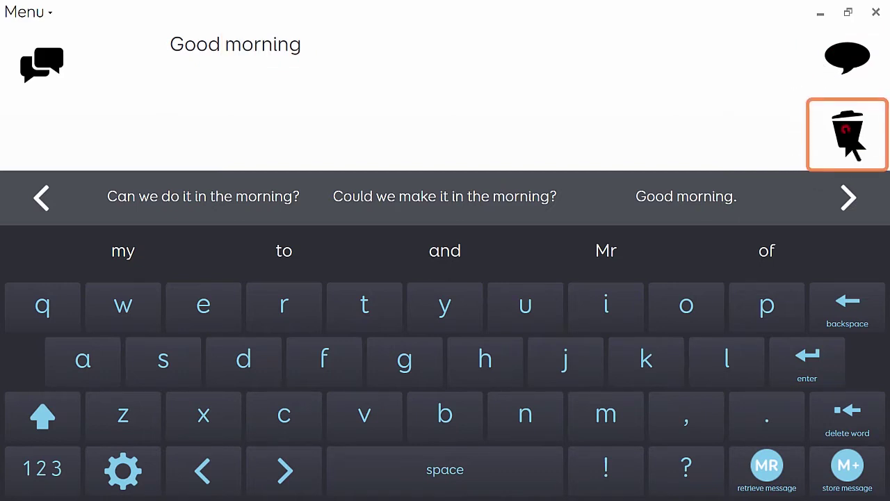
{"action": "left_click", "coordinate": [845, 129]}
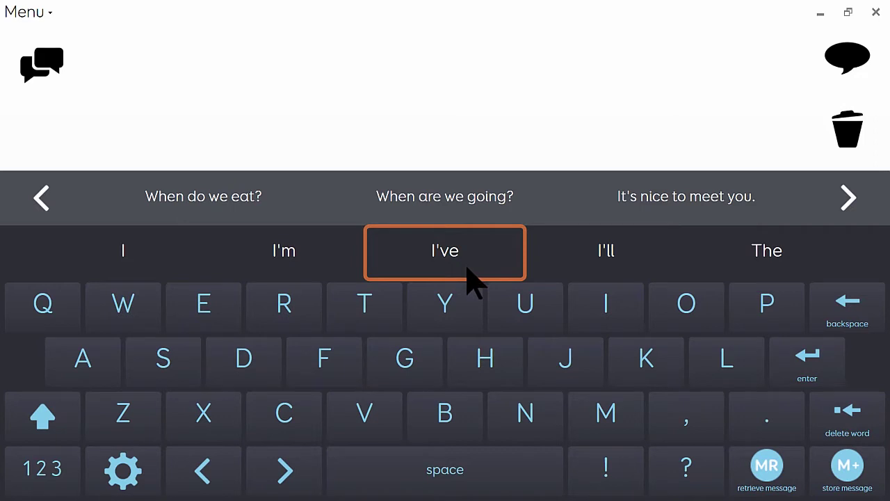
Step: Write "Good morning" by entering "Go" and choosing the word predictions "Good" and "morning", and clear the message
{"action": "left_click", "coordinate": [410, 370]}
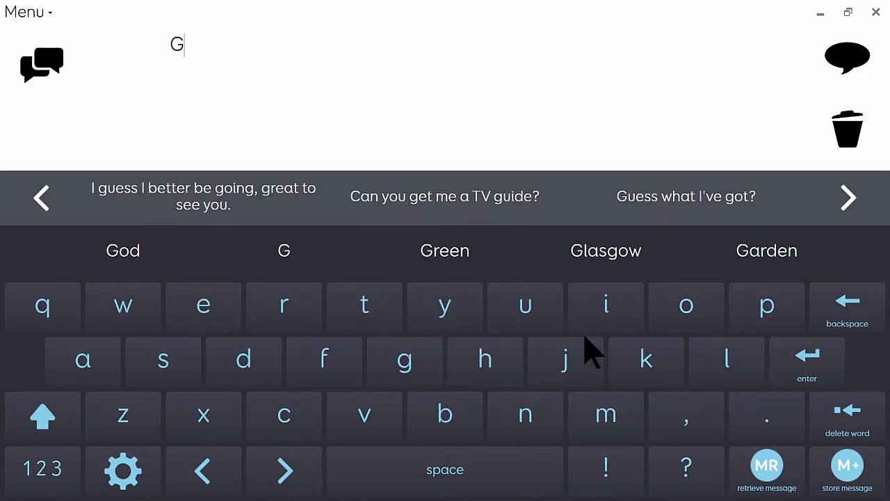
{"action": "left_click", "coordinate": [672, 295]}
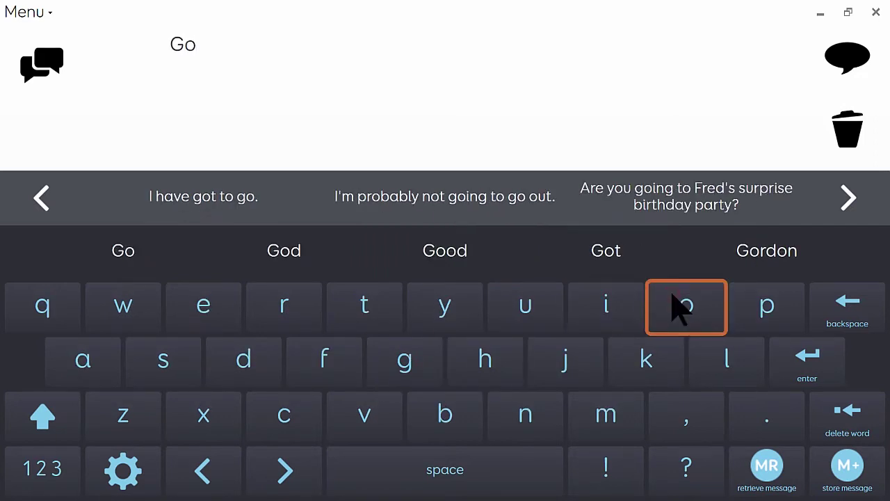
{"action": "left_click", "coordinate": [451, 263]}
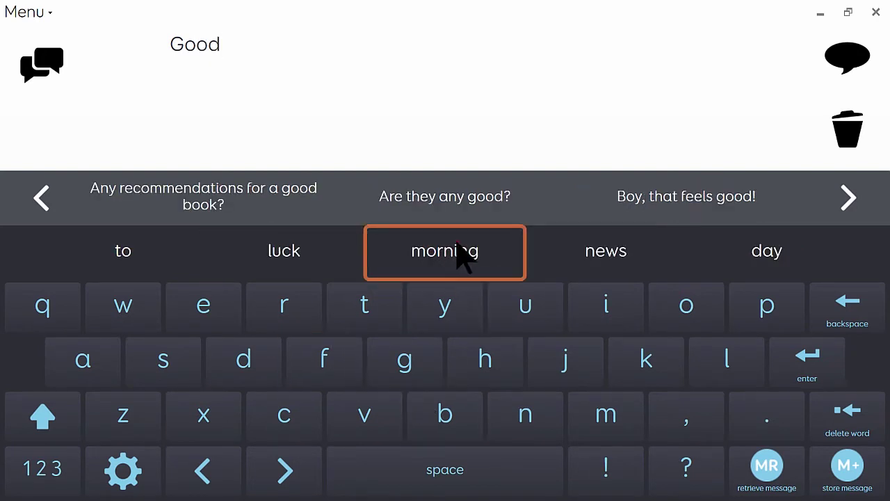
{"action": "left_click", "coordinate": [463, 254]}
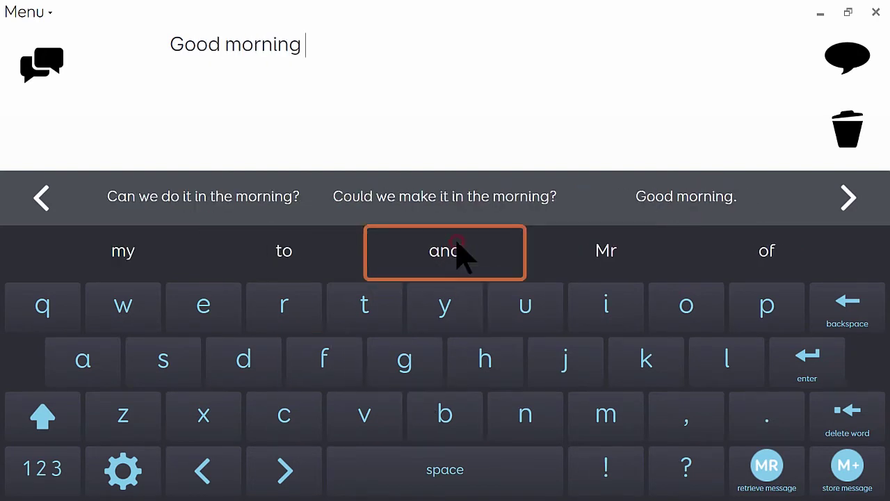
{"action": "left_click", "coordinate": [852, 137]}
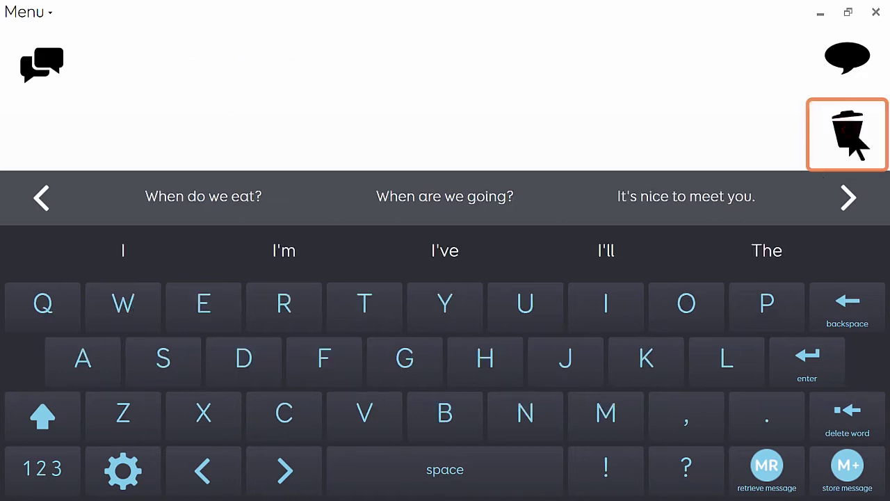
Step: Enter the misspelling "Hrl", correct it with the word prediction "Hello", and clear the message
{"action": "left_click", "coordinate": [487, 361]}
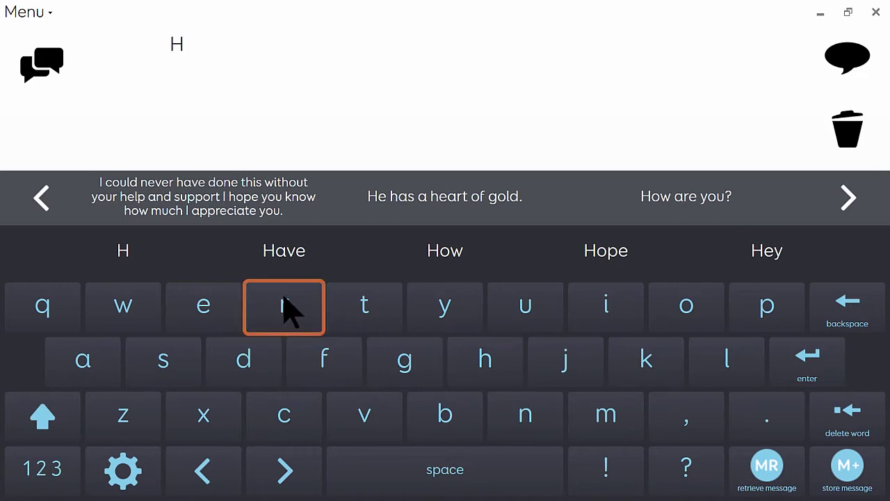
{"action": "left_click", "coordinate": [287, 310]}
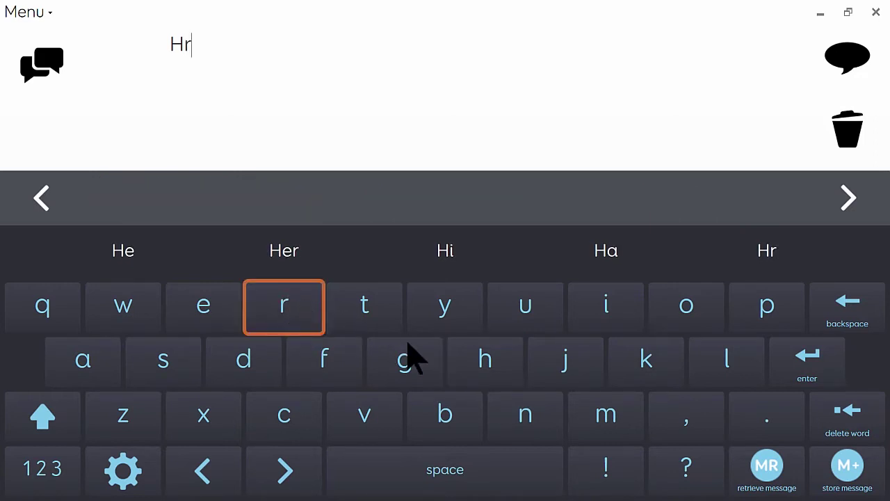
{"action": "left_click", "coordinate": [726, 372]}
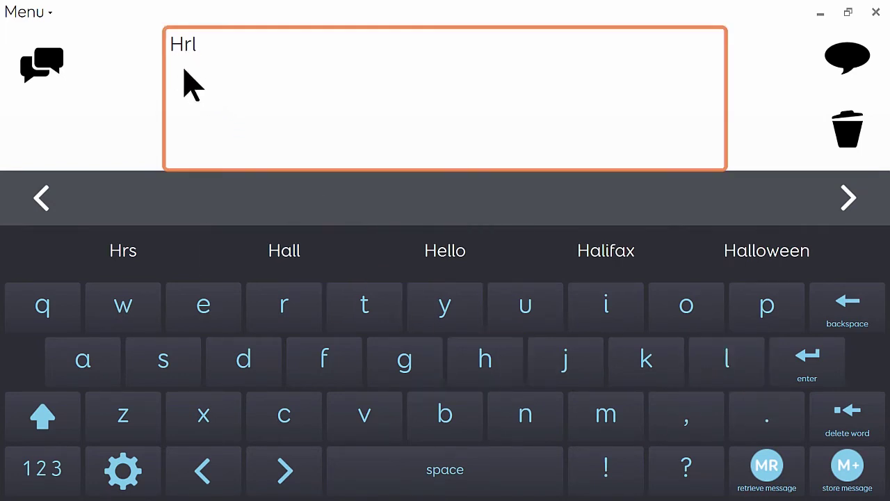
{"action": "left_click", "coordinate": [443, 262]}
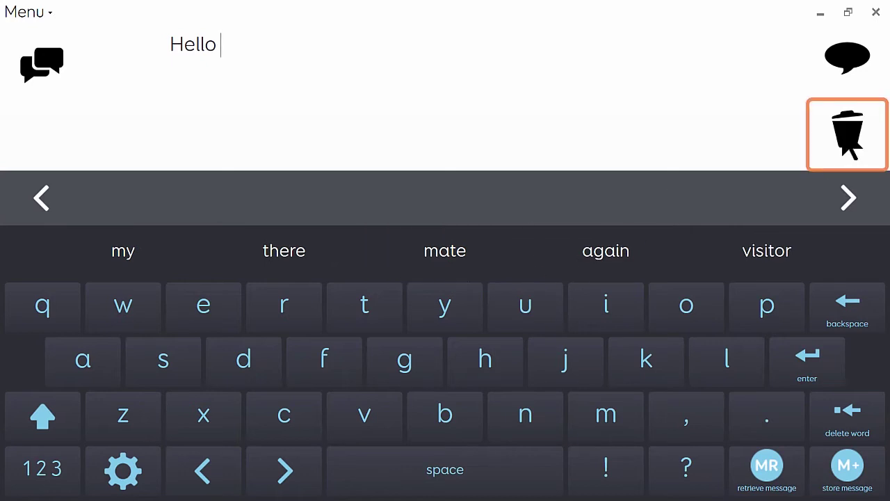
{"action": "left_click", "coordinate": [847, 136]}
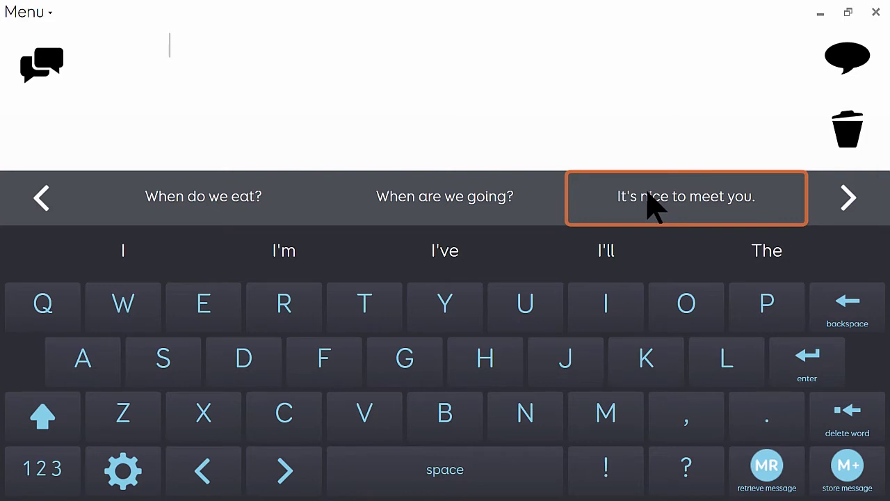
Step: Enter "eg" and look through the predicted egg sentences in both directions, and clear the message
{"action": "type", "text": "eg"}
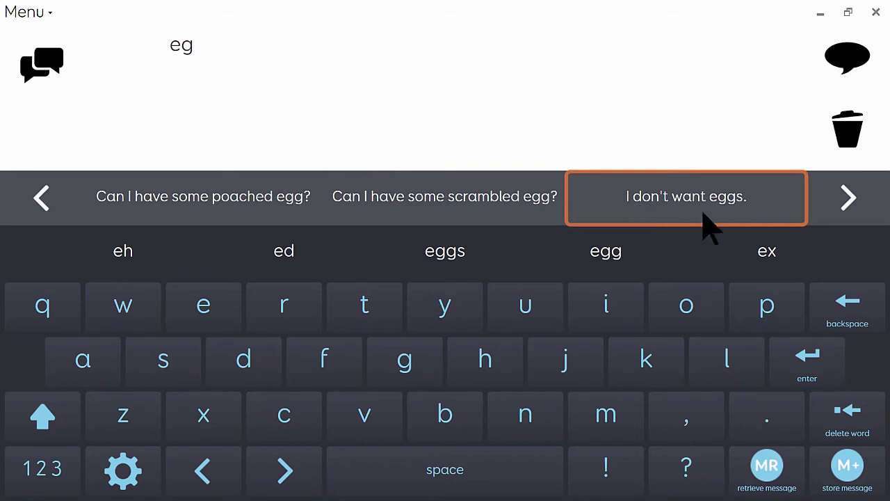
{"action": "left_click", "coordinate": [847, 199]}
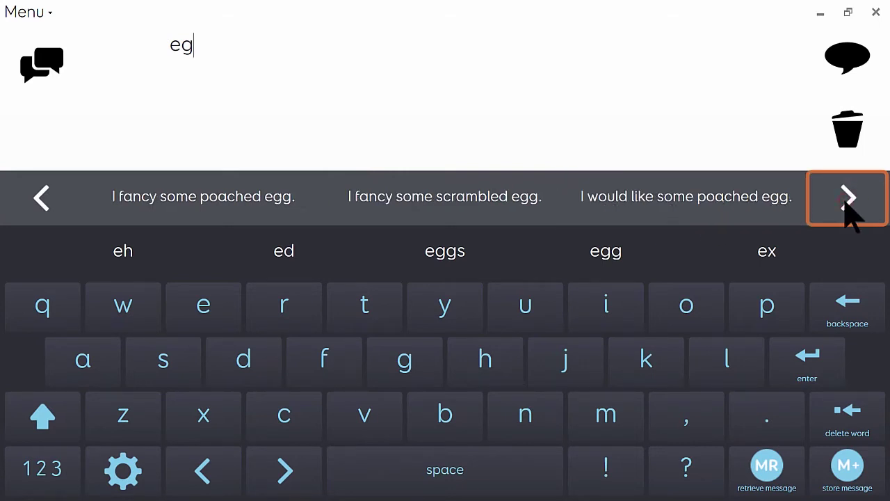
{"action": "left_click", "coordinate": [56, 203]}
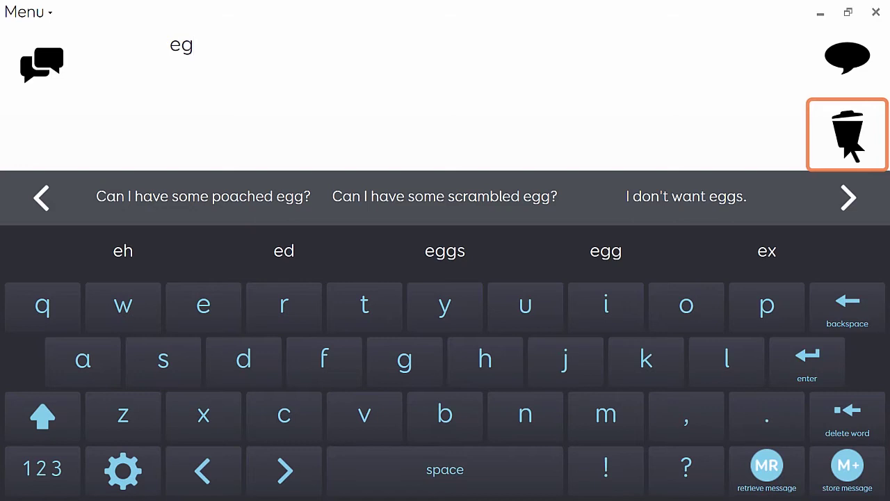
{"action": "left_click", "coordinate": [844, 131]}
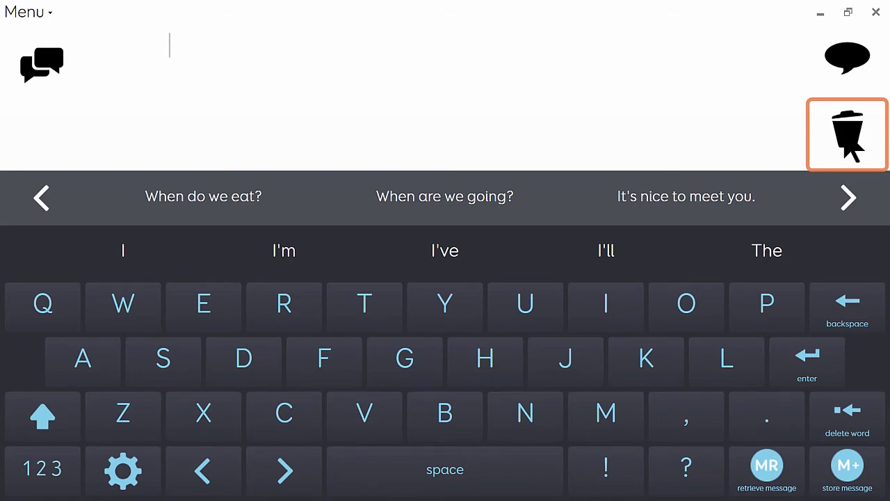
Step: Write the message "Cappuccino with an extra shot please." and clear the message area
{"action": "type", "text": "Capp"}
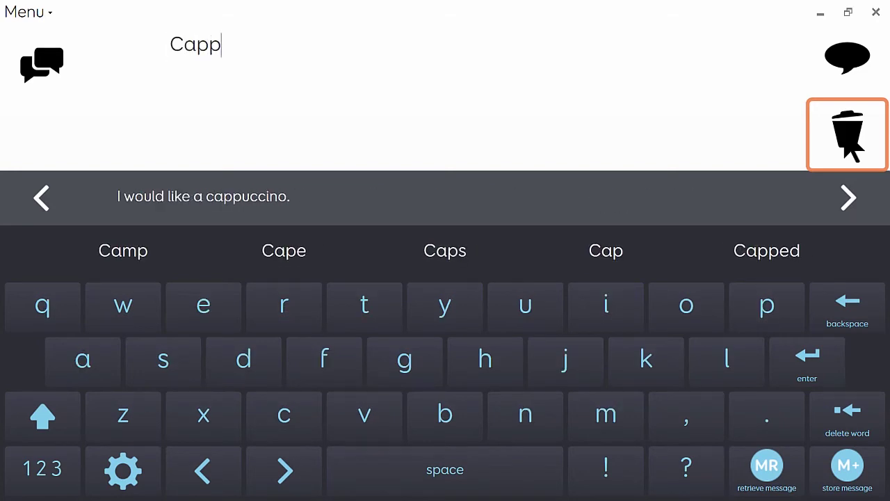
{"action": "type", "text": "u"}
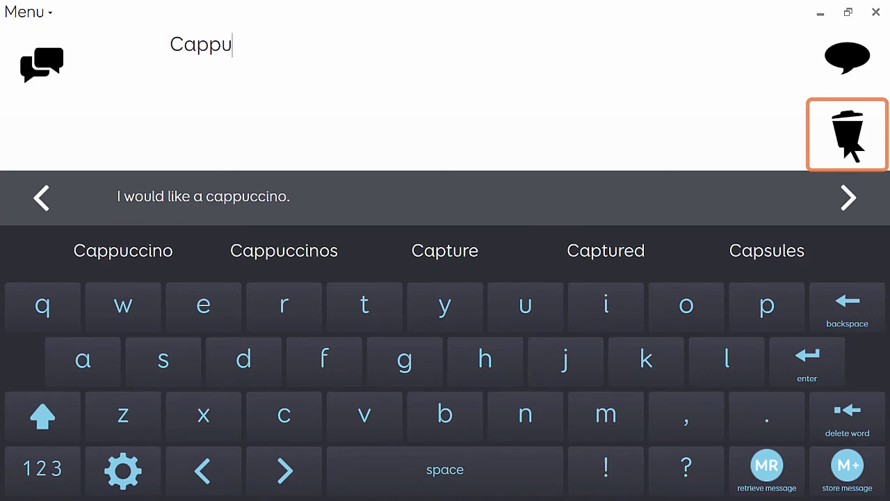
{"action": "type", "text": "ccino "}
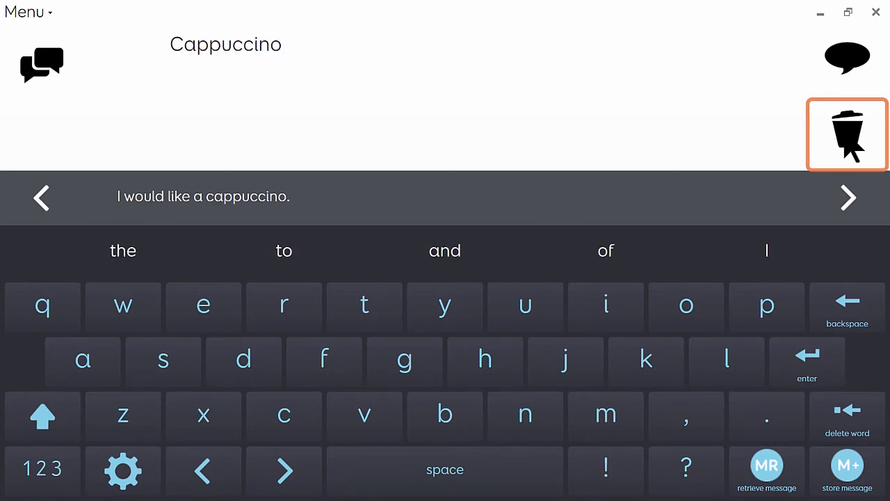
{"action": "type", "text": "wit"}
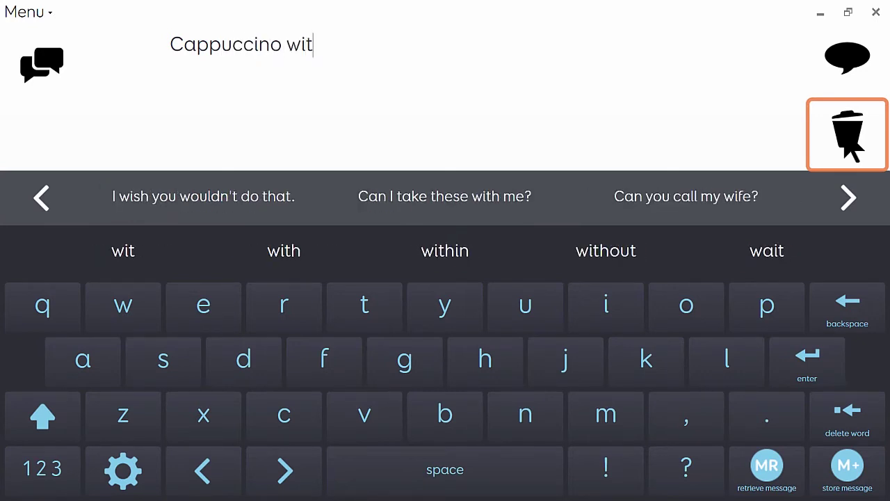
{"action": "type", "text": "h an ex"}
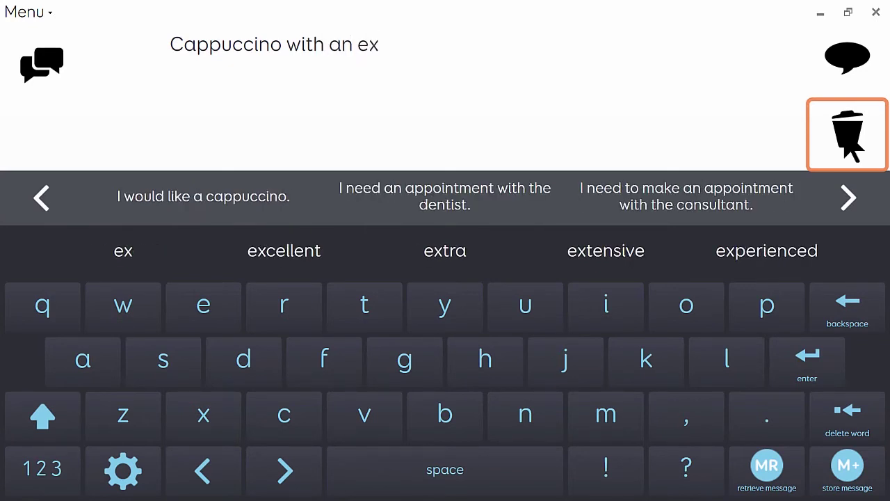
{"action": "type", "text": "tra sb"}
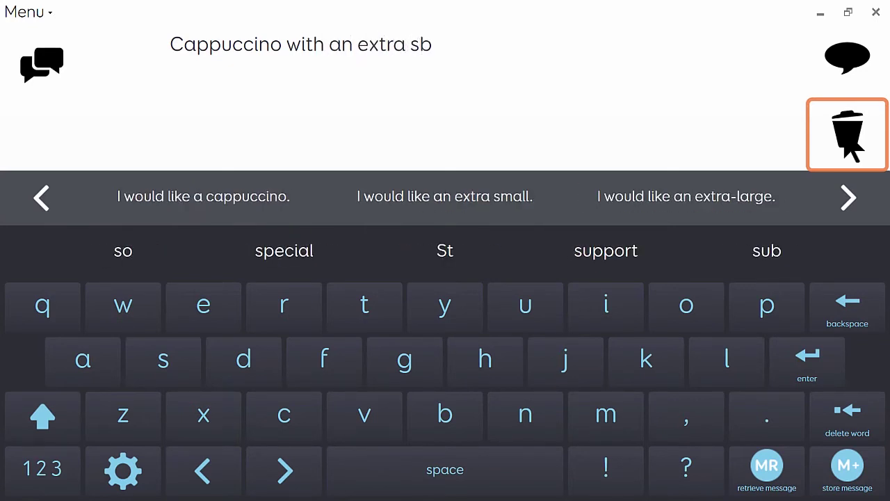
{"action": "key", "text": "BackSpace"}
{"action": "type", "text": "hot pl"}
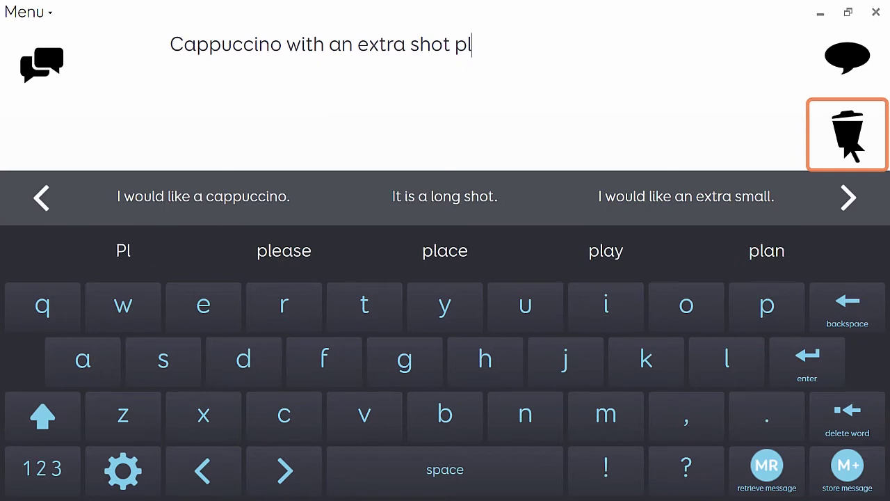
{"action": "type", "text": "ease"}
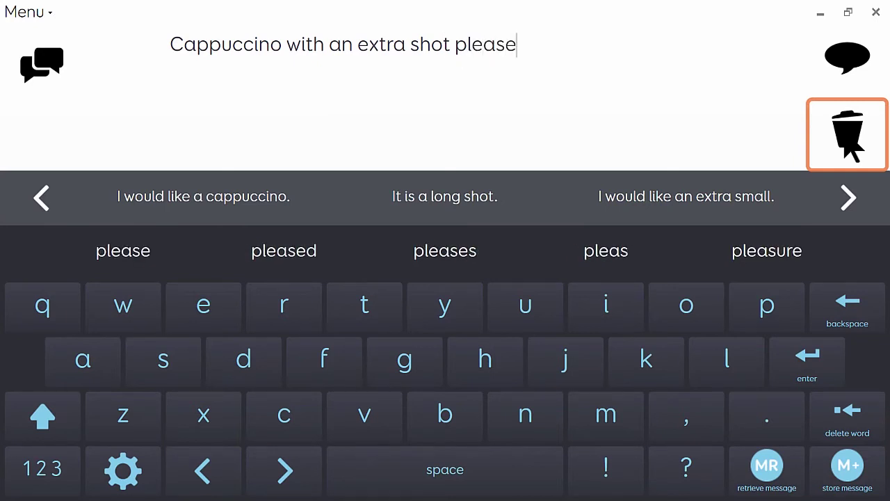
{"action": "type", "text": "."}
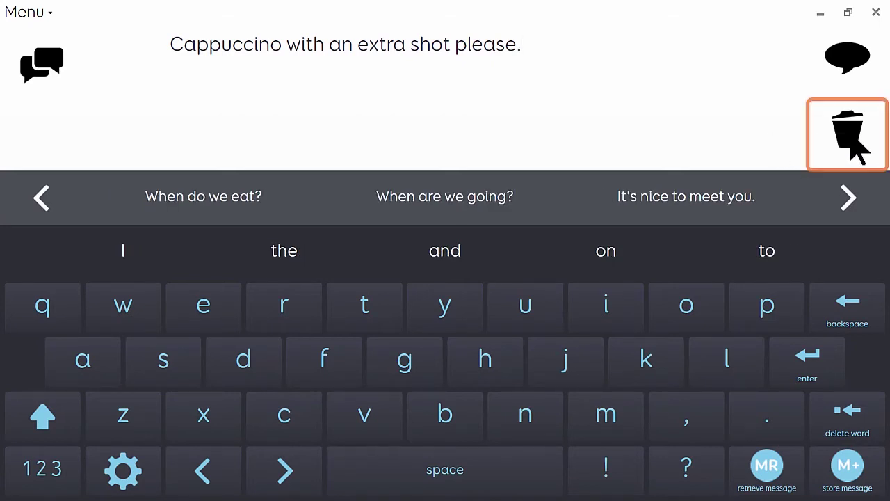
{"action": "left_click", "coordinate": [848, 135]}
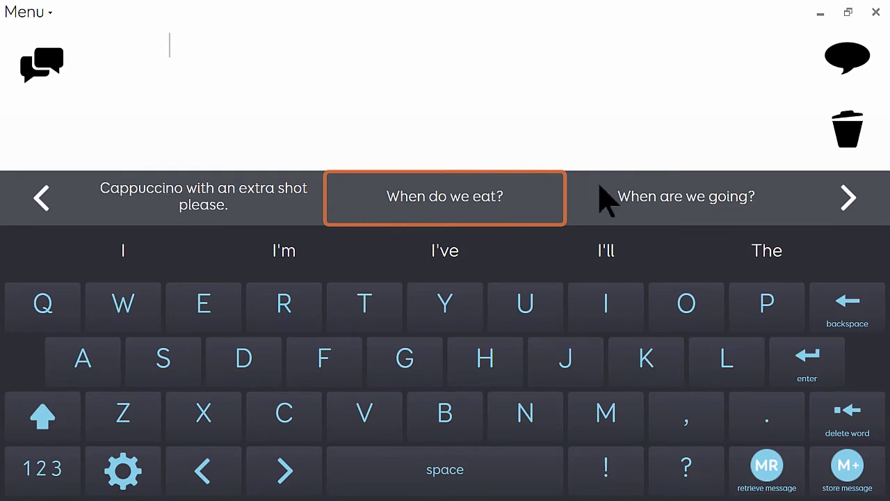
Step: Look through the recent sentences, enter "capp" to check the matching sentence predictions, and clear the message
{"action": "left_click", "coordinate": [847, 197]}
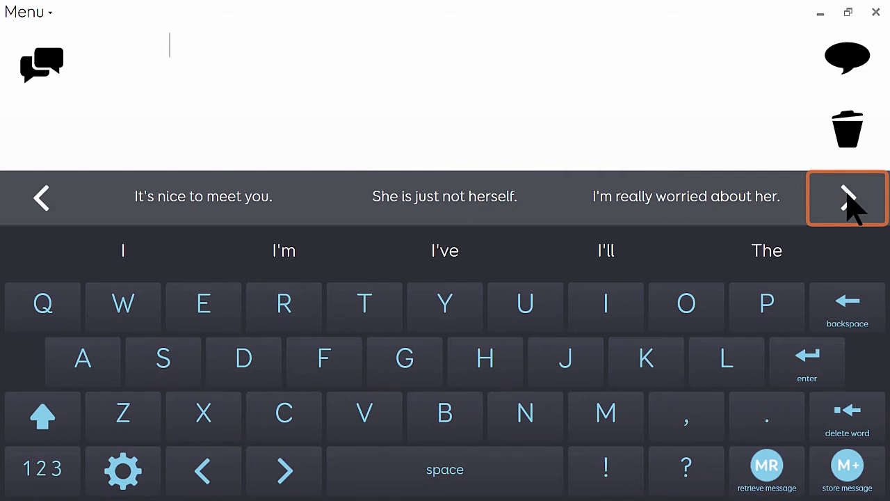
{"action": "type", "text": "capp"}
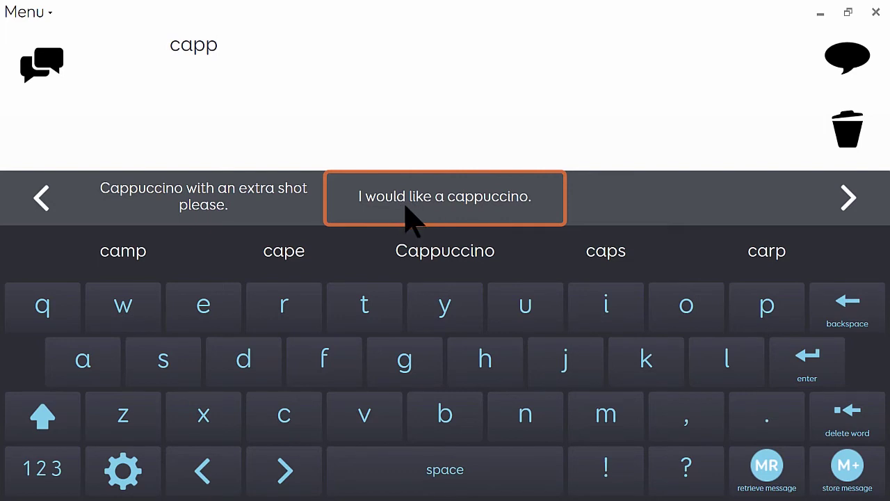
{"action": "left_click", "coordinate": [845, 135]}
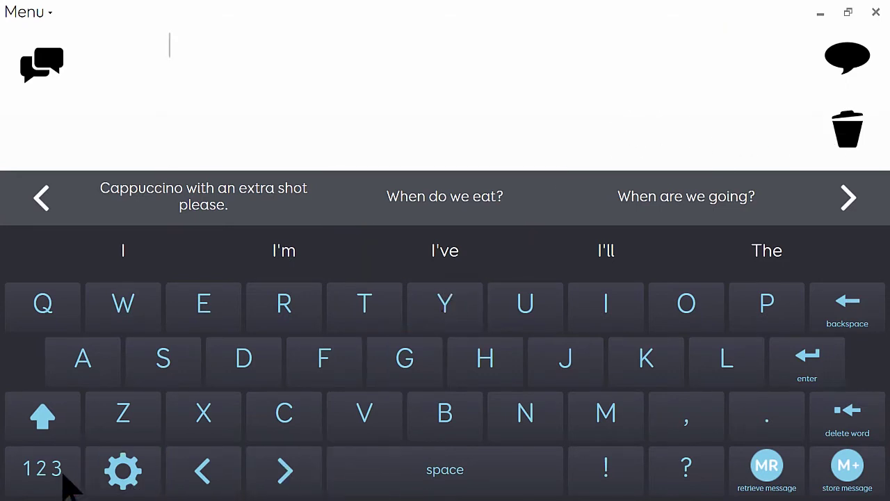
Step: Open the keyboard's settings page and turn on Private mode
{"action": "left_click", "coordinate": [125, 476]}
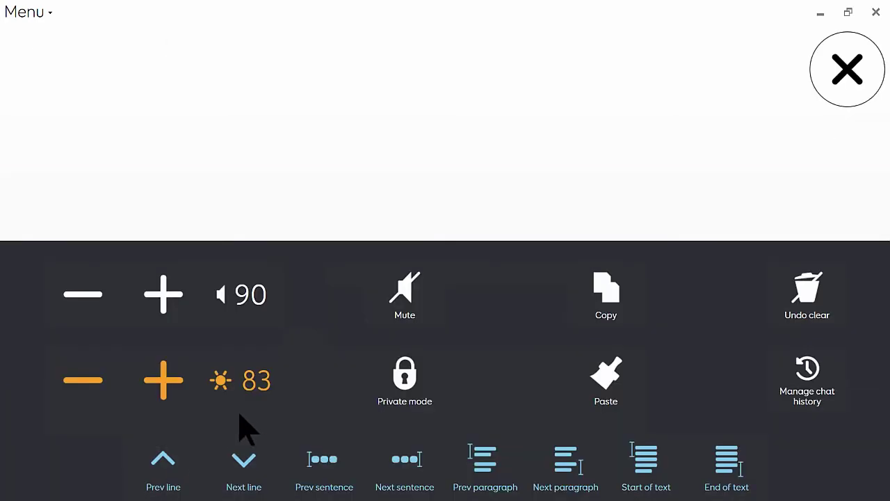
{"action": "left_click", "coordinate": [407, 384]}
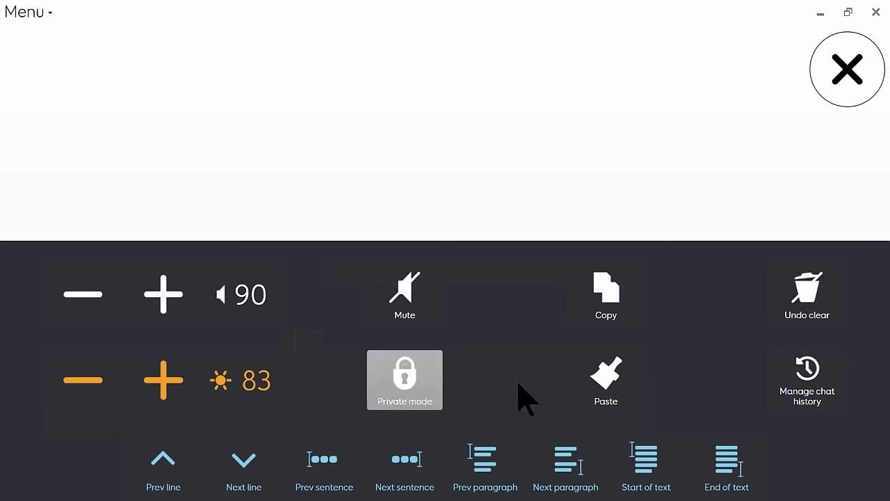
Step: Return to the keyboard, reopen the settings page, and turn off Private mode
{"action": "left_click", "coordinate": [847, 71]}
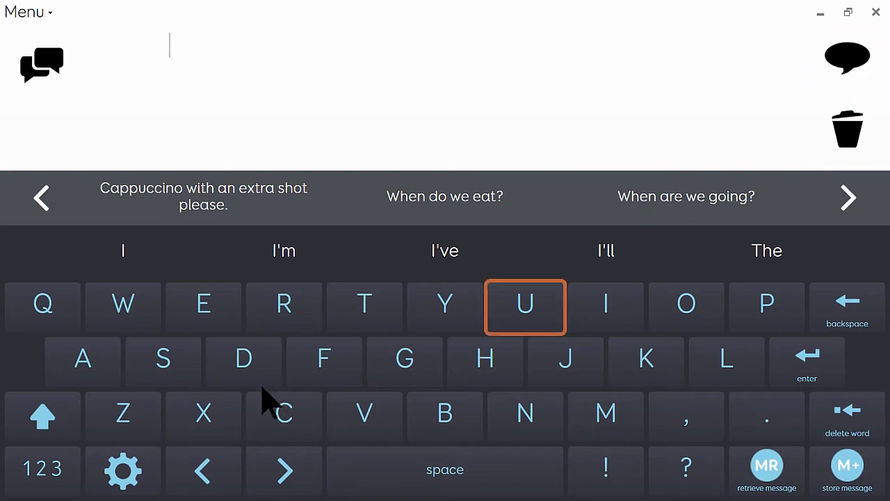
{"action": "left_click", "coordinate": [118, 476]}
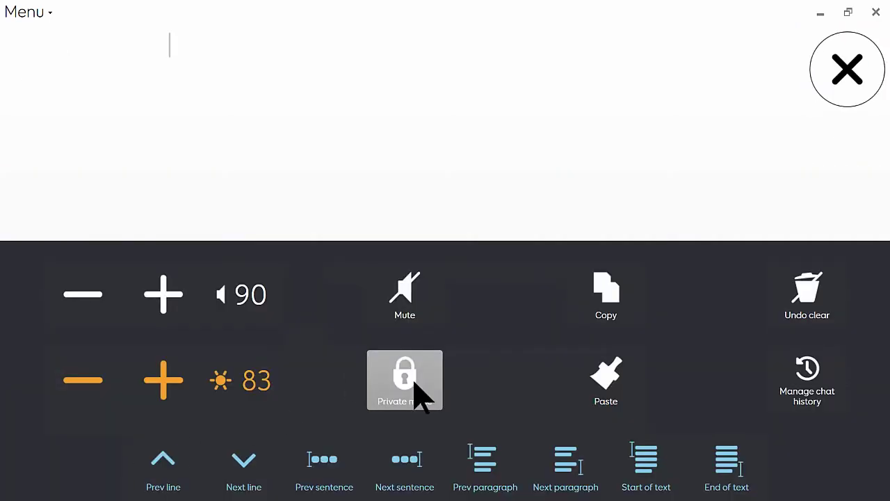
{"action": "left_click", "coordinate": [397, 388]}
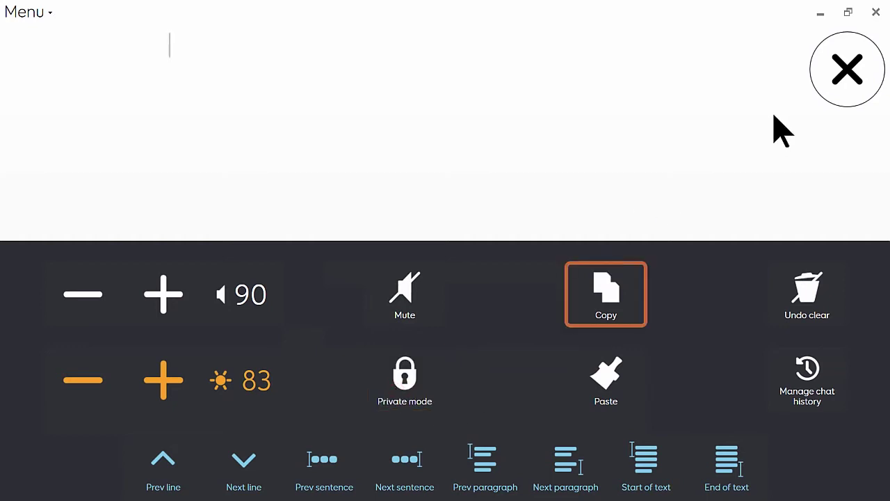
{"action": "left_click", "coordinate": [844, 78]}
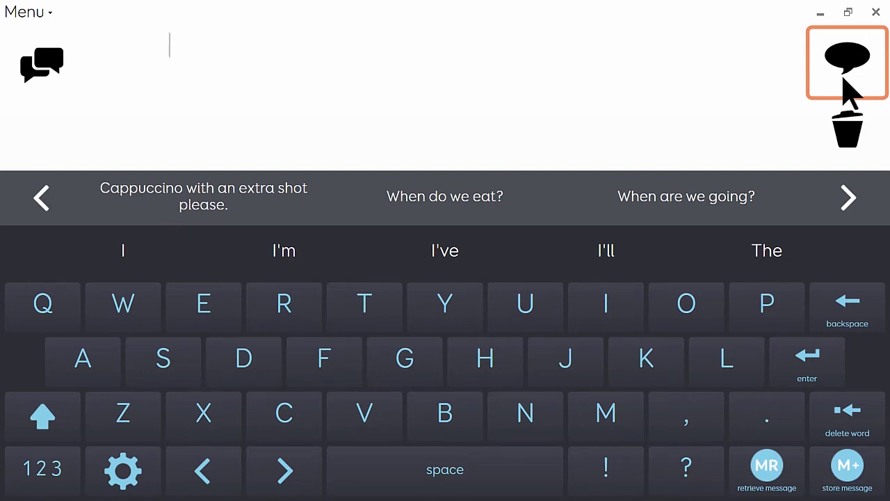
Step: Enter "pa" and remove the surprise birthday party question from the chat history
{"action": "type", "text": "pa"}
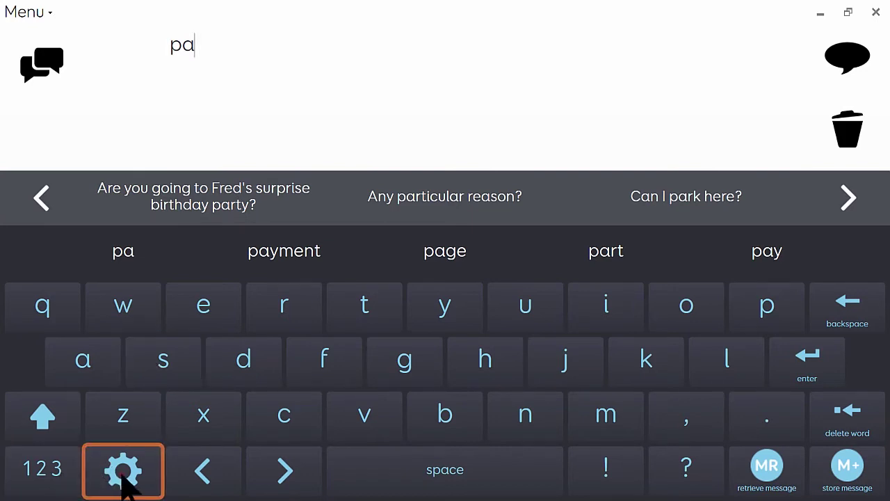
{"action": "left_click", "coordinate": [124, 478]}
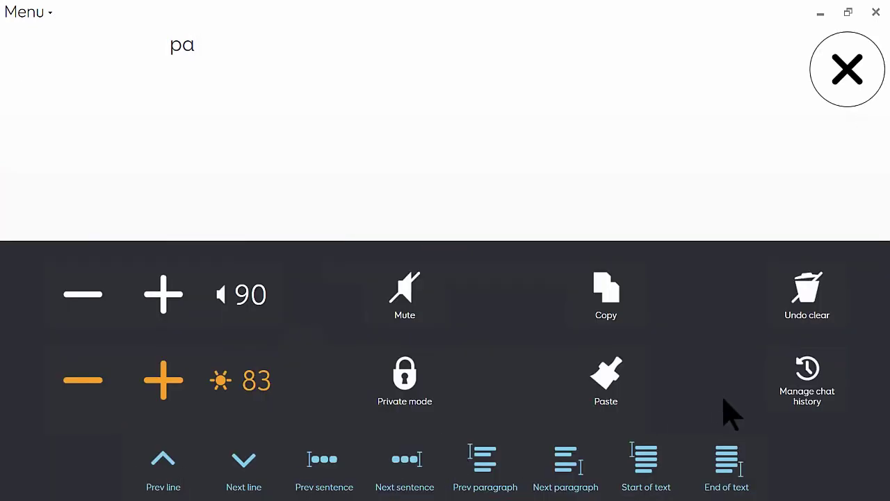
{"action": "left_click", "coordinate": [812, 401]}
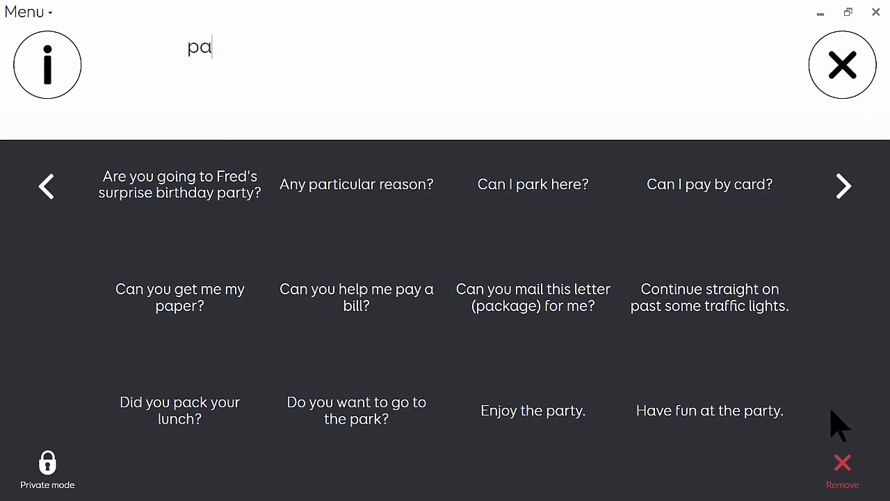
{"action": "left_click", "coordinate": [848, 466]}
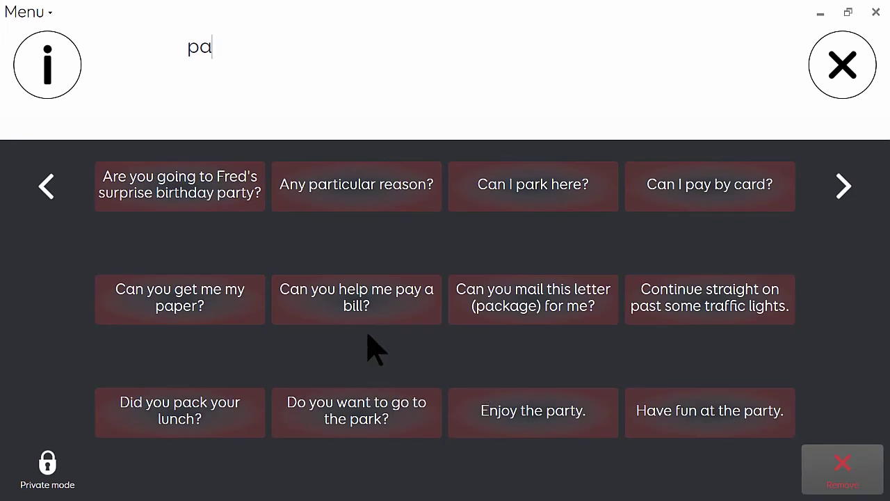
{"action": "left_click", "coordinate": [183, 198]}
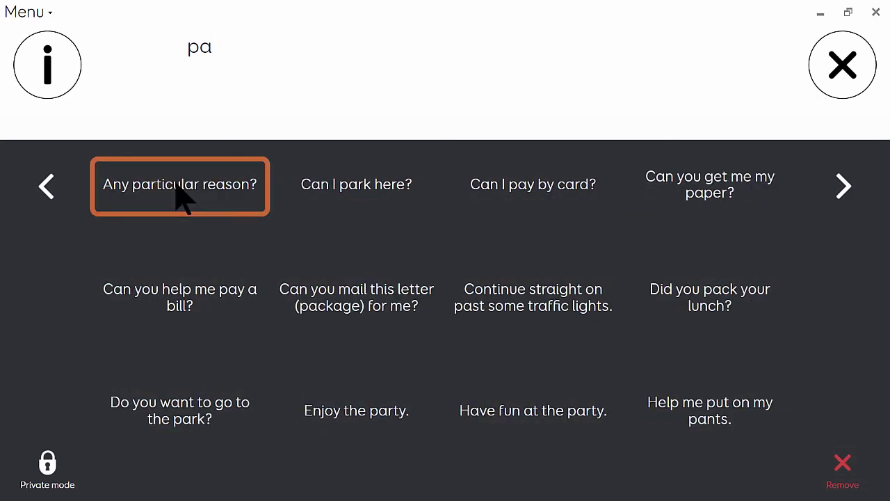
Step: Write "Here is my message" in the empty message area and clear it
{"action": "left_click", "coordinate": [562, 50]}
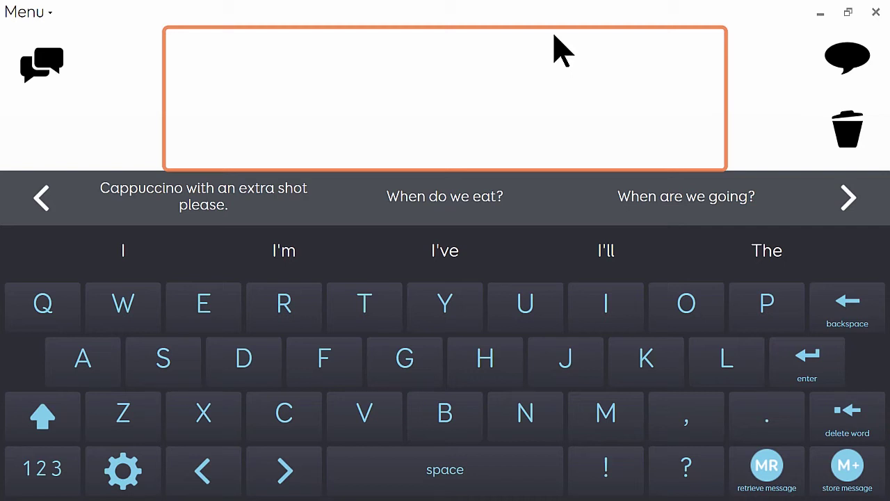
{"action": "type", "text": "Here u"}
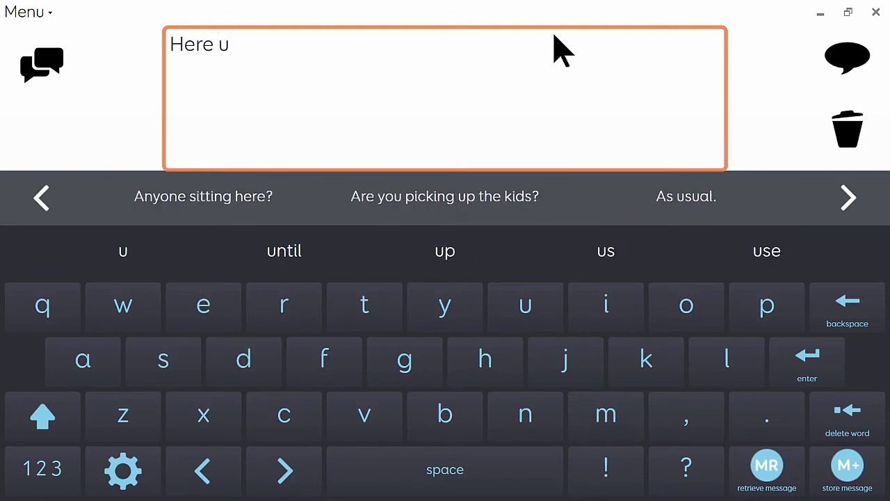
{"action": "key", "text": "BackSpace"}
{"action": "type", "text": "is"}
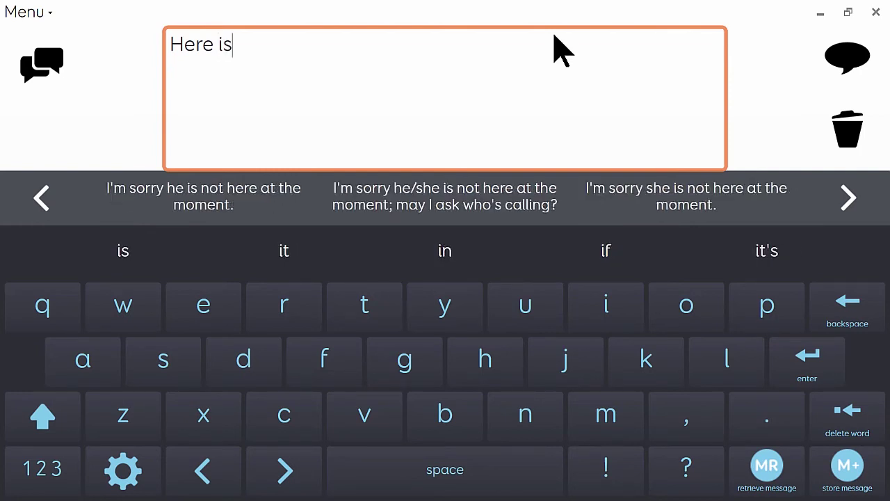
{"action": "type", "text": " my message"}
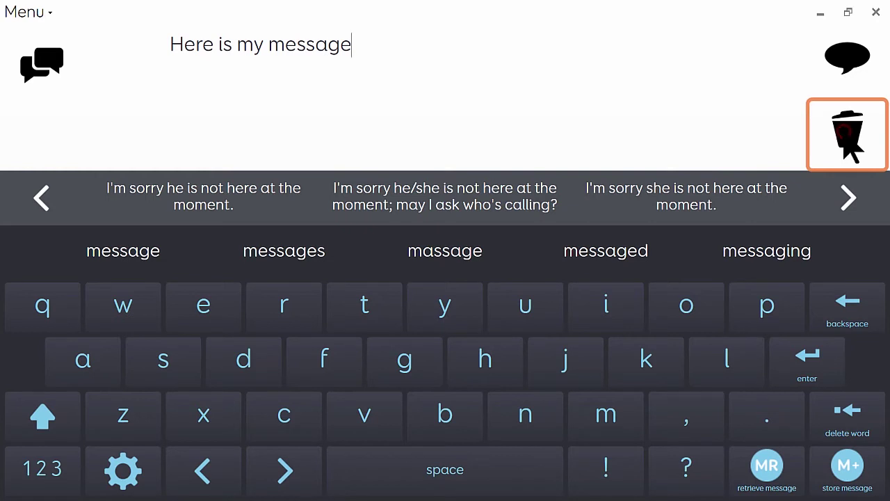
{"action": "left_click", "coordinate": [845, 133]}
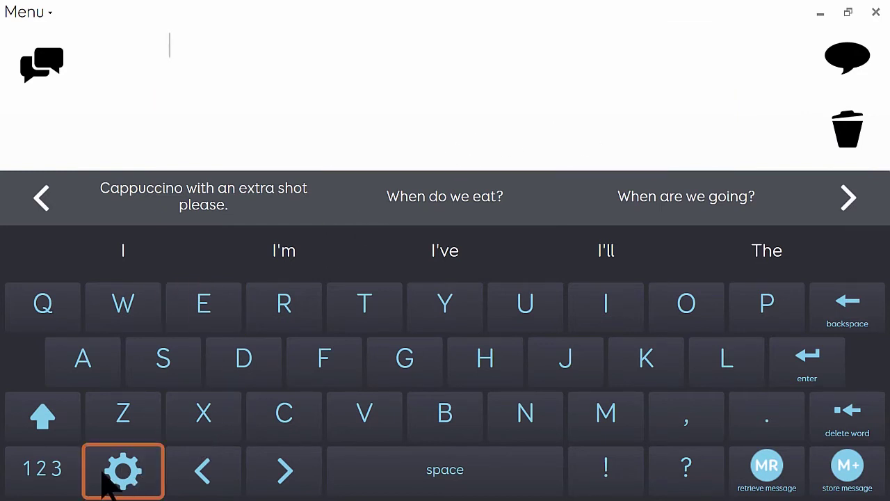
Step: Restore the deleted message with Undo clear and clear the restored text again
{"action": "left_click", "coordinate": [119, 487]}
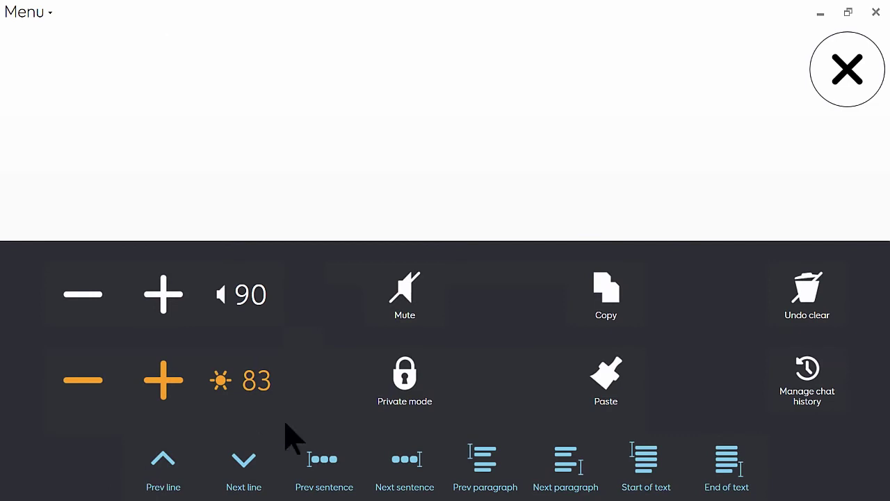
{"action": "left_click", "coordinate": [800, 296]}
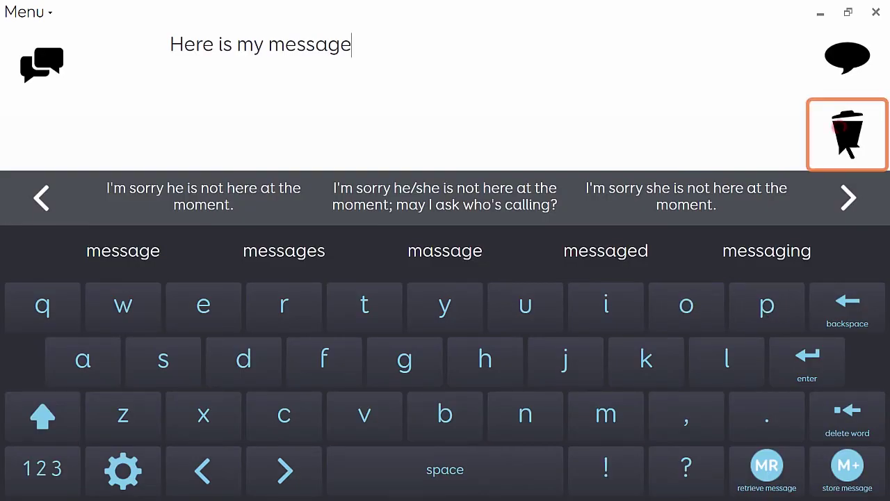
{"action": "left_click", "coordinate": [842, 129]}
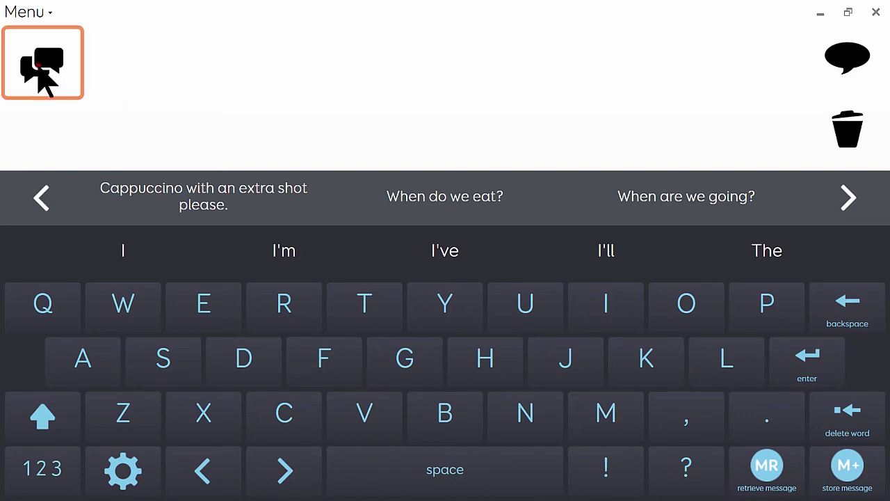
Step: Open Quick Phrases and look through the Shopping and About me categories
{"action": "left_click", "coordinate": [38, 69]}
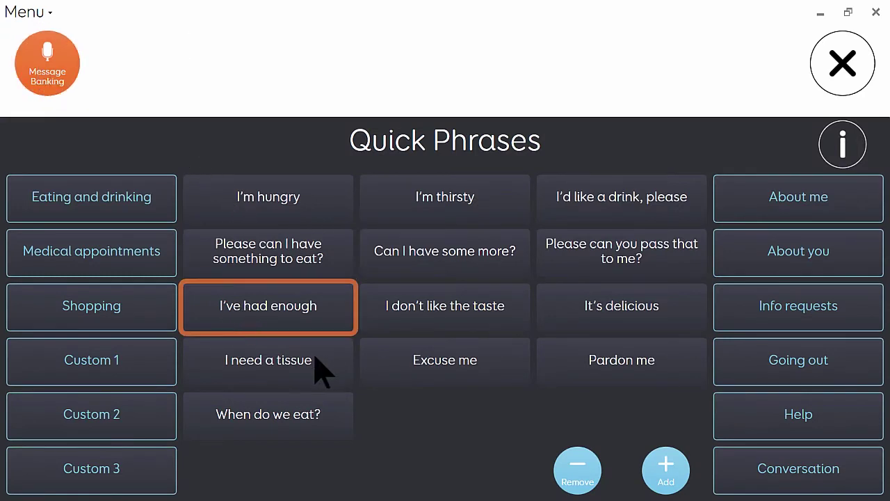
{"action": "left_click", "coordinate": [84, 309]}
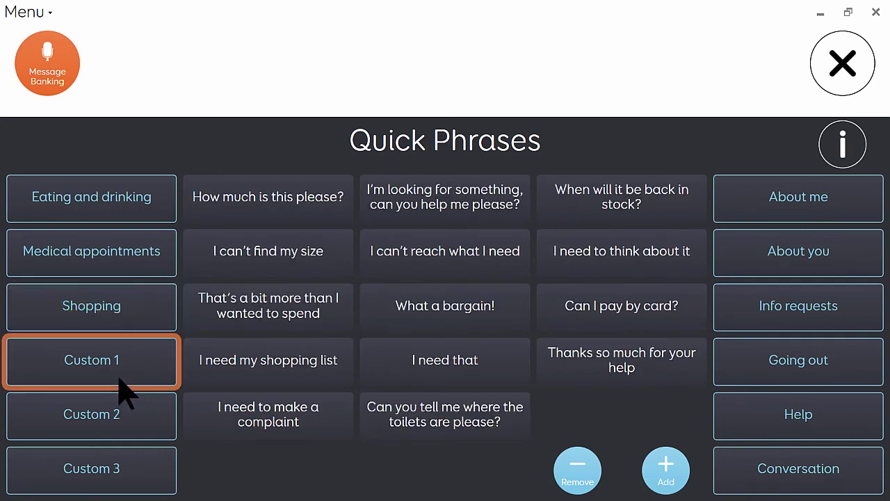
{"action": "left_click", "coordinate": [820, 210]}
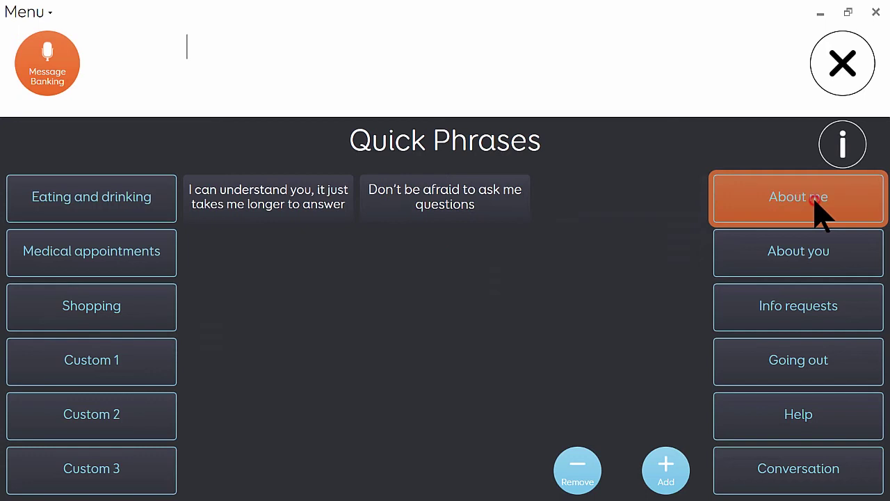
Step: Use the About you phrases "Where do you live?" and "Nice to meet you"
{"action": "left_click", "coordinate": [788, 255]}
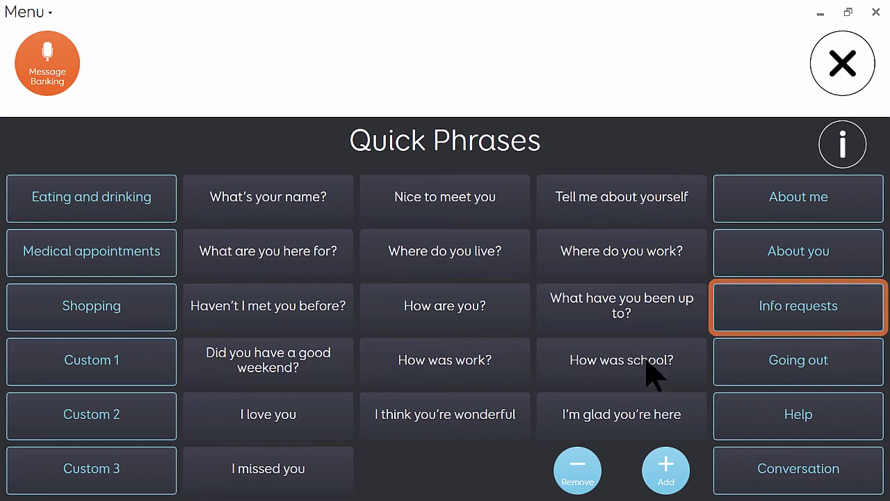
{"action": "left_click", "coordinate": [459, 243]}
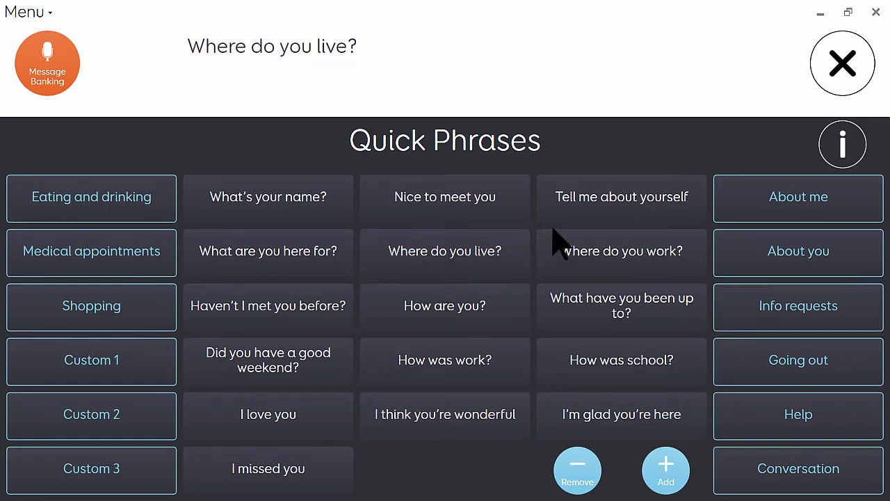
{"action": "left_click", "coordinate": [459, 194]}
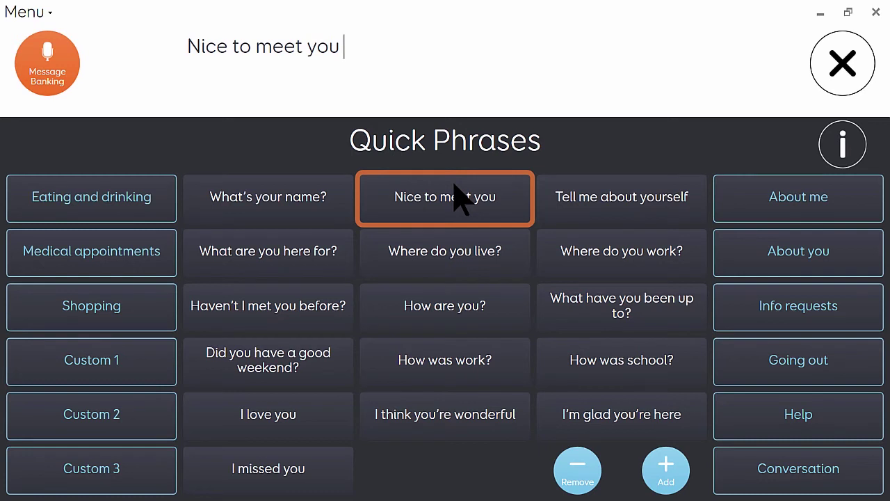
Step: Look at the Shopping quick phrases, return to the keyboard, and clear the message
{"action": "left_click", "coordinate": [106, 298]}
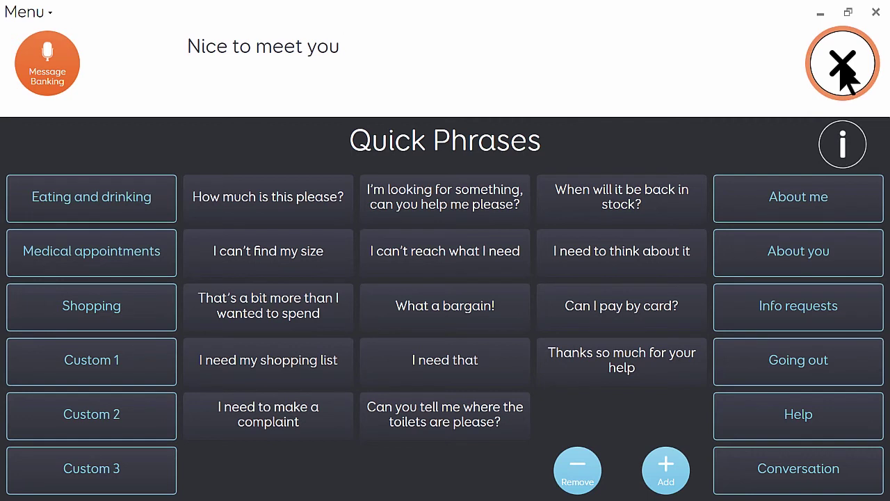
{"action": "left_click", "coordinate": [843, 66]}
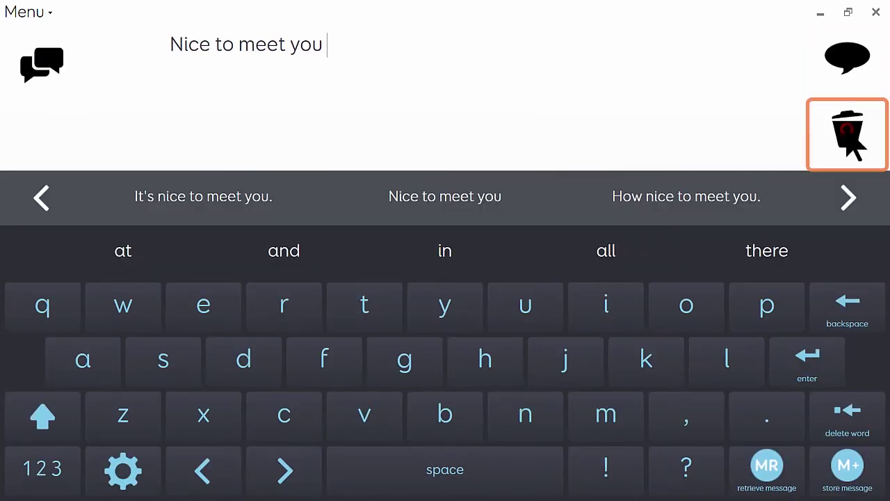
{"action": "left_click", "coordinate": [850, 132]}
Step: Write the message "Is that your best price?", using word predictions for "best" and "price"
{"action": "type", "text": "Is"}
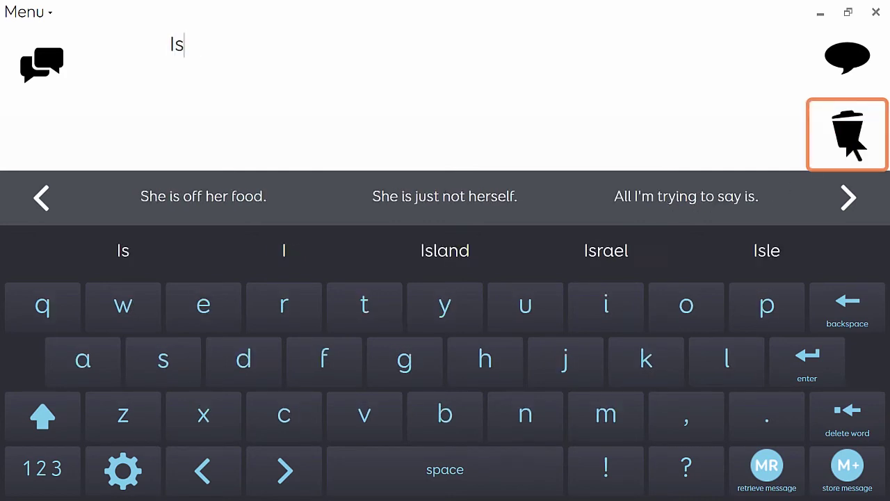
{"action": "type", "text": " that y"}
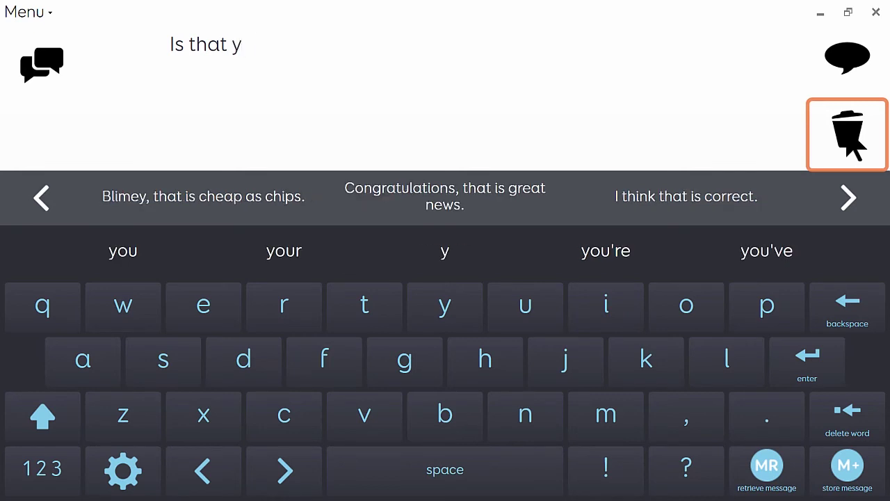
{"action": "type", "text": "our"}
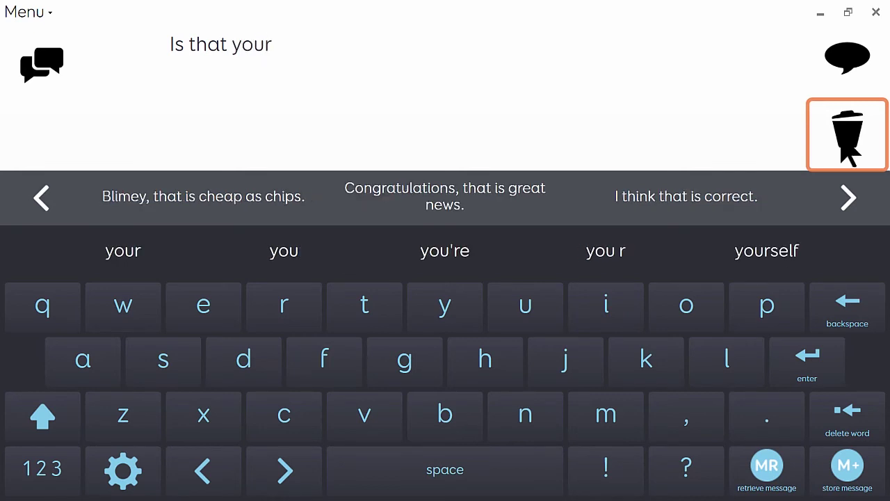
{"action": "left_click", "coordinate": [160, 268]}
{"action": "left_click", "coordinate": [441, 421]}
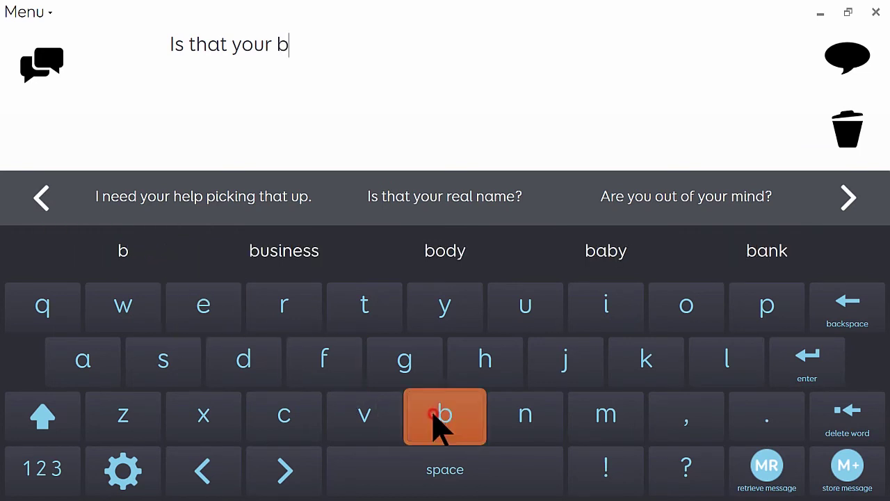
{"action": "left_click", "coordinate": [204, 309]}
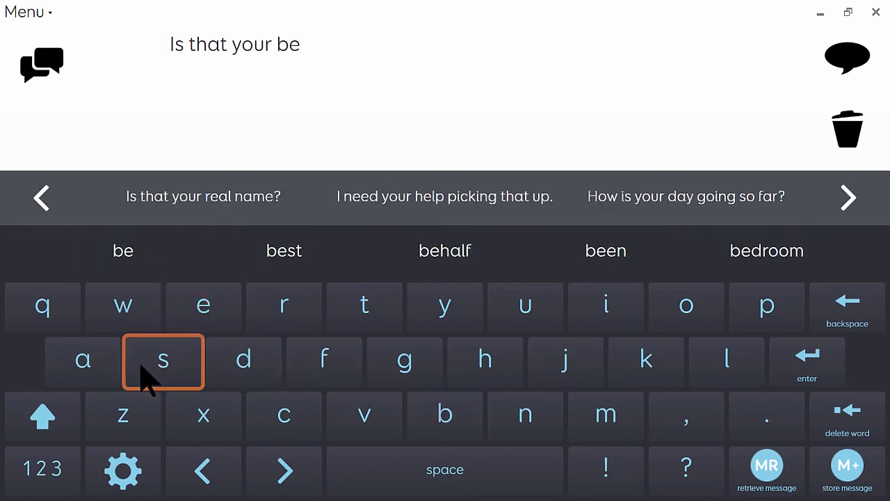
{"action": "left_click", "coordinate": [263, 249]}
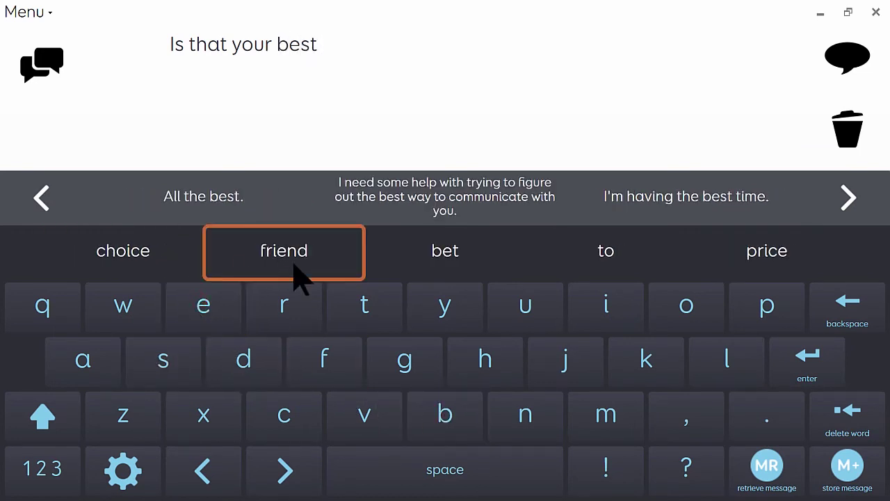
{"action": "left_click", "coordinate": [756, 253]}
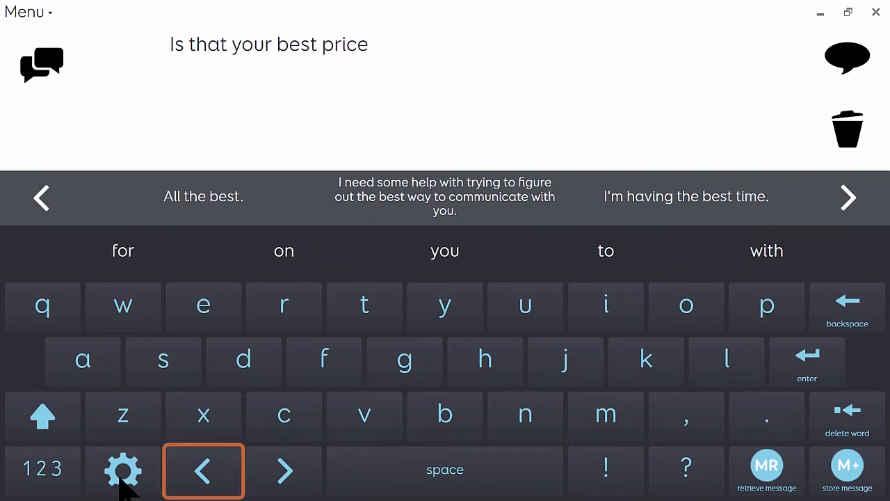
{"action": "left_click", "coordinate": [22, 467]}
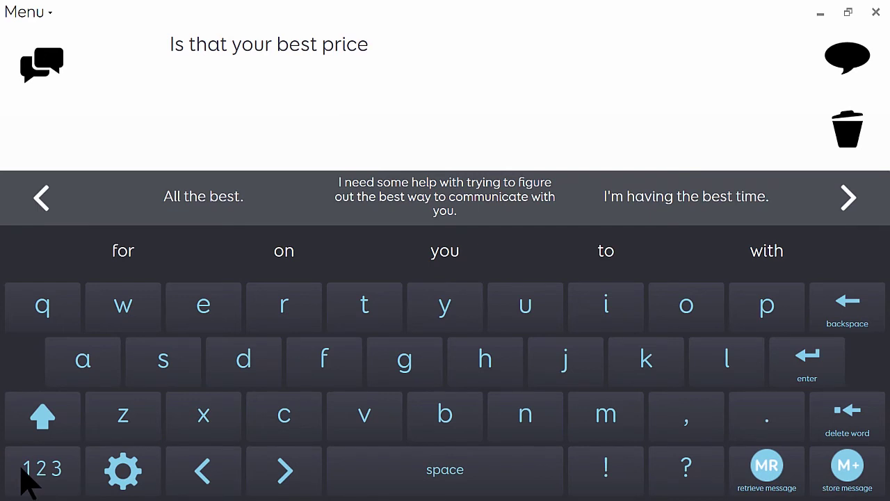
{"action": "left_click", "coordinate": [680, 468]}
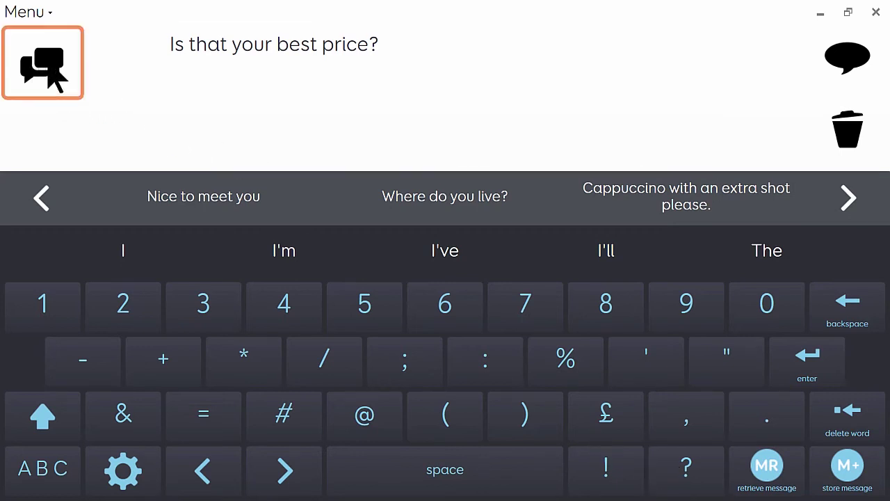
Step: Add the current message "Is that your best price?" to the empty cell in the Shopping quick phrases
{"action": "left_click", "coordinate": [54, 80]}
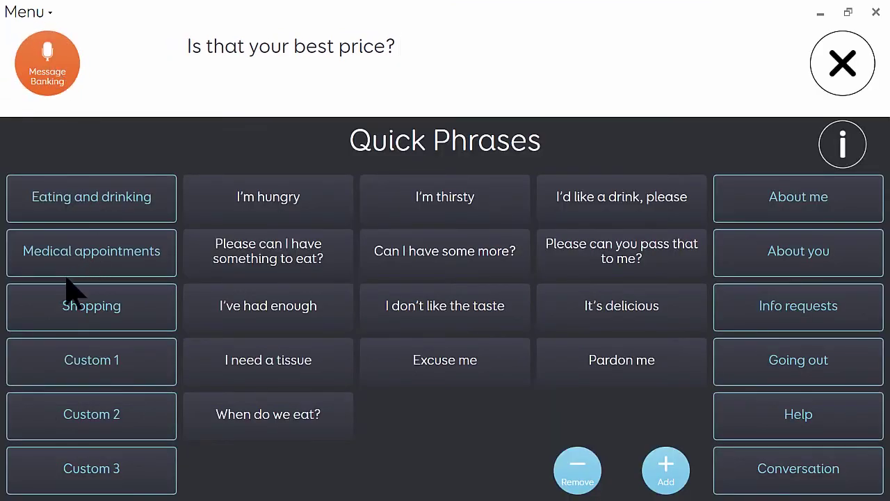
{"action": "left_click", "coordinate": [91, 324]}
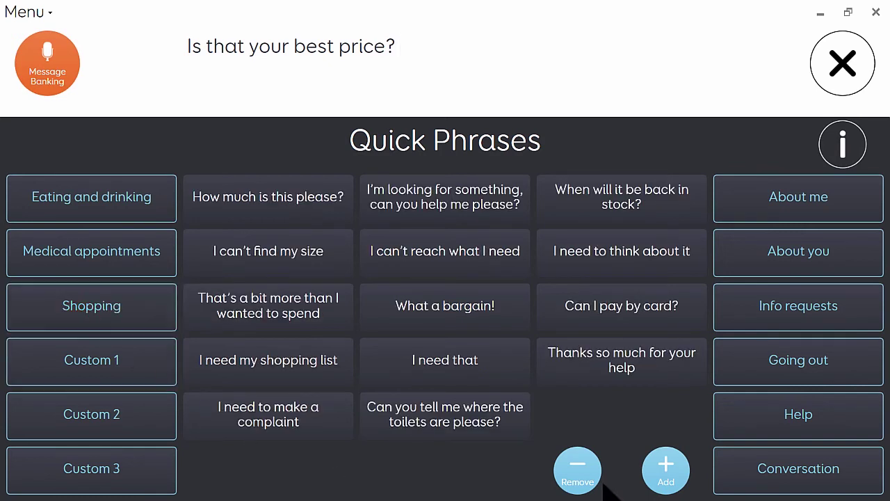
{"action": "left_click", "coordinate": [672, 482]}
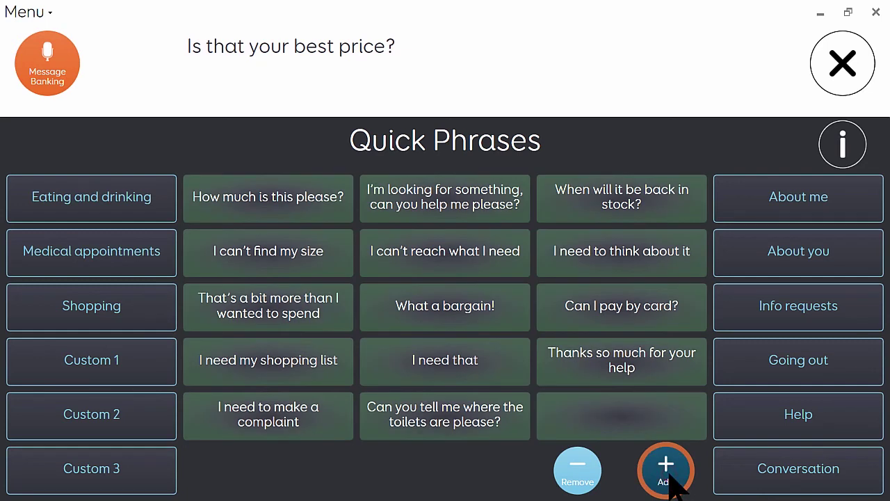
{"action": "left_click", "coordinate": [612, 426]}
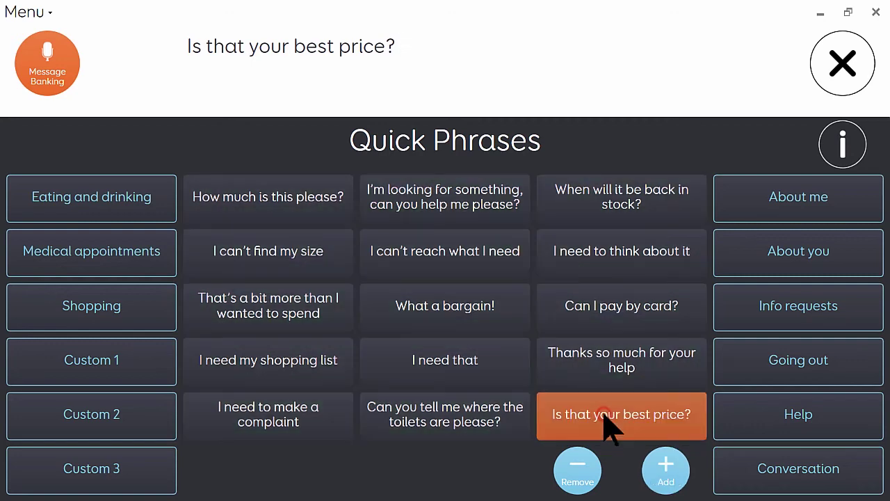
Step: Remove the phrase "I can't reach what I need" from the Shopping quick phrases and open the Custom 1 category
{"action": "left_click", "coordinate": [577, 468]}
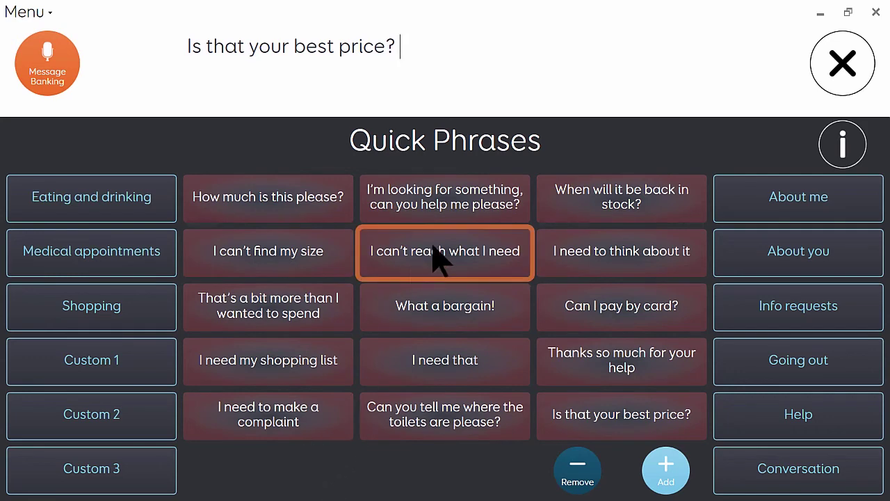
{"action": "left_click", "coordinate": [470, 267]}
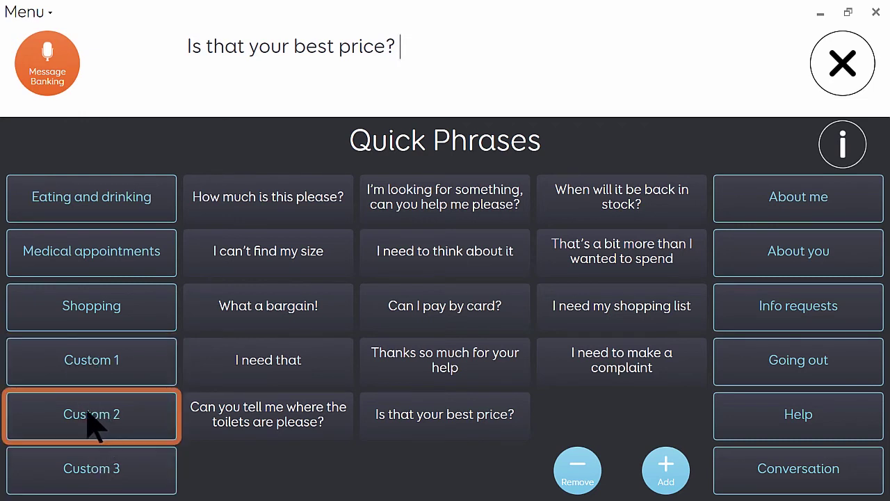
{"action": "left_click", "coordinate": [104, 361]}
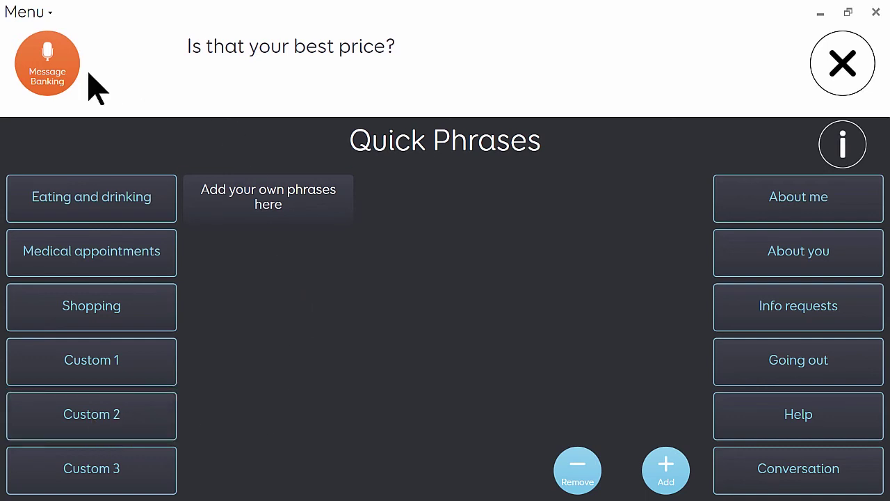
Step: Speak the banked message "how was your day" from the kids category in Message Banking, and clear it from the writing area
{"action": "left_click", "coordinate": [47, 74]}
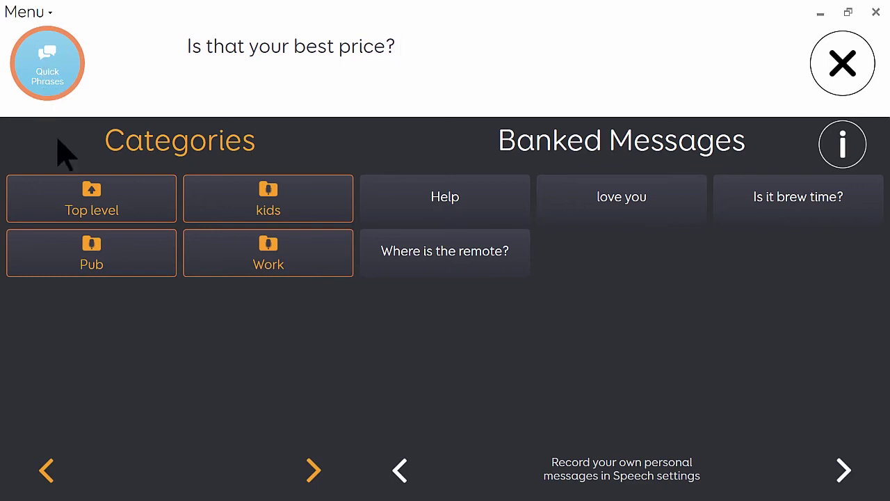
{"action": "left_click", "coordinate": [281, 211]}
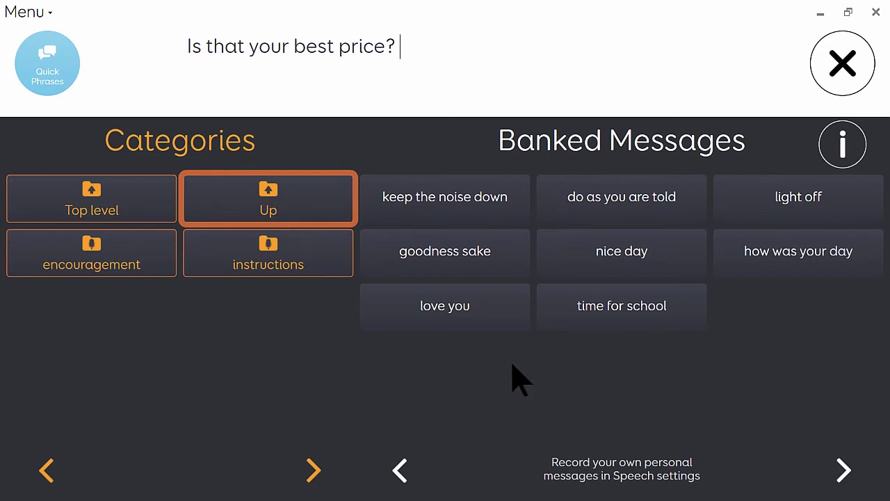
{"action": "left_click", "coordinate": [827, 245]}
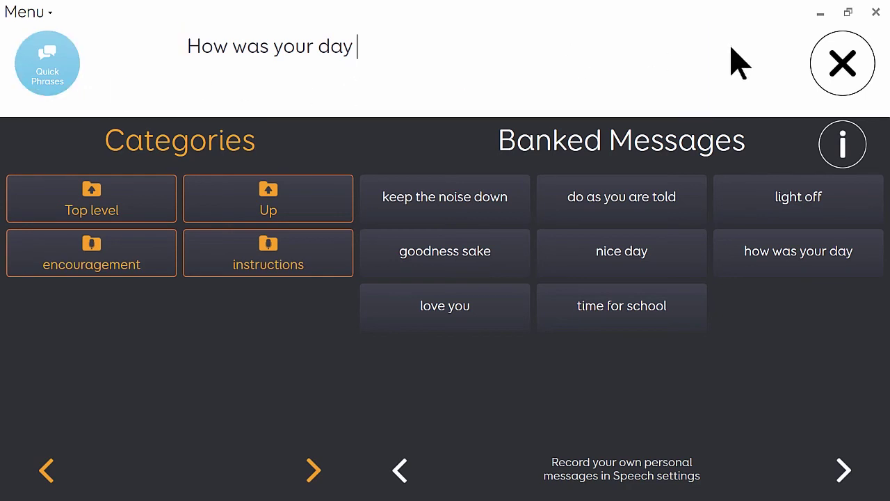
{"action": "left_click", "coordinate": [845, 66]}
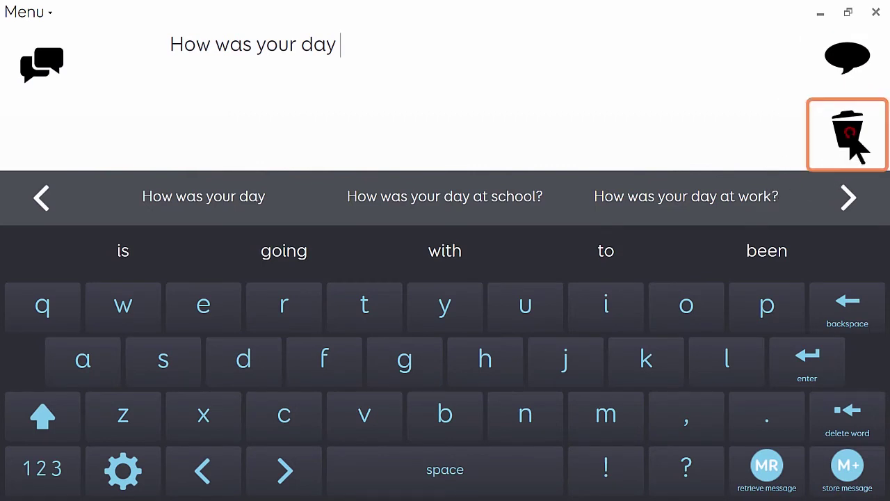
{"action": "left_click", "coordinate": [851, 139]}
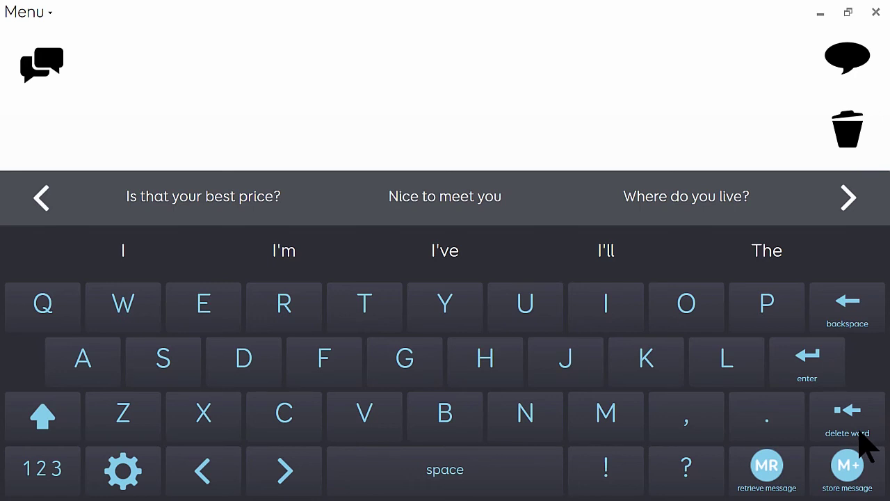
Step: Write the message "Here is a message I'm working on" and store it in the message memory
{"action": "left_click", "coordinate": [241, 57]}
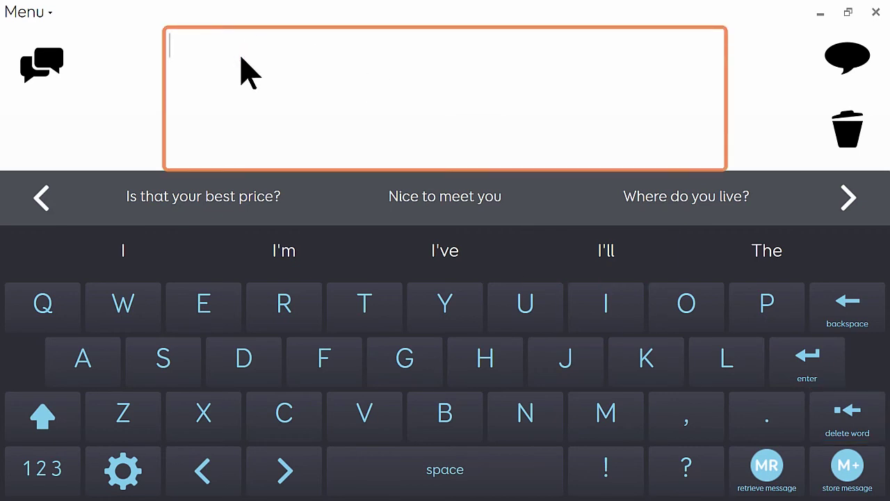
{"action": "type", "text": "H"}
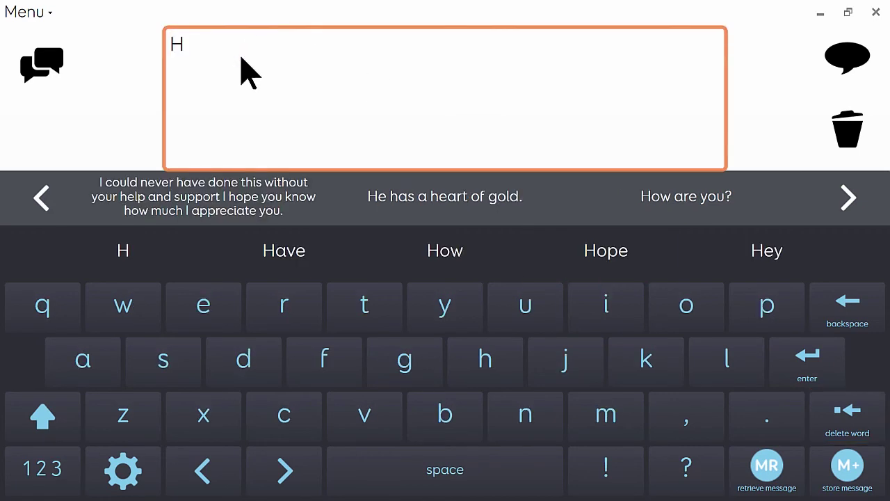
{"action": "type", "text": "ere is"}
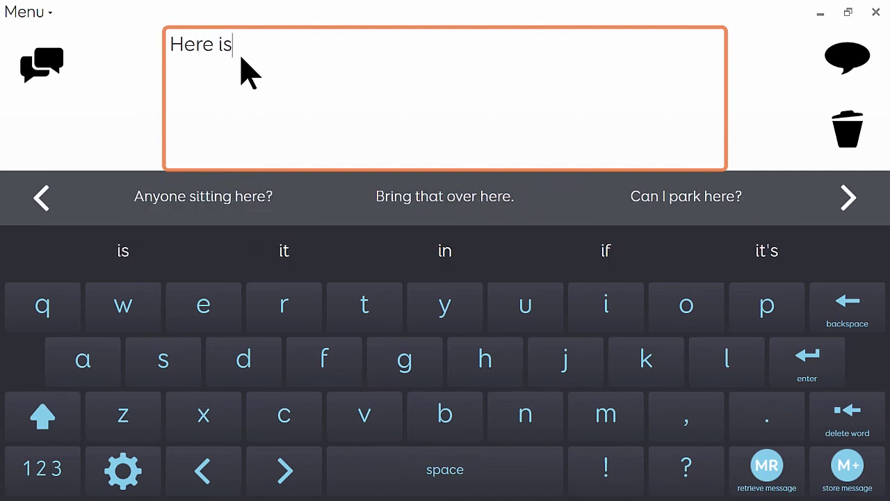
{"action": "type", "text": " a mess"}
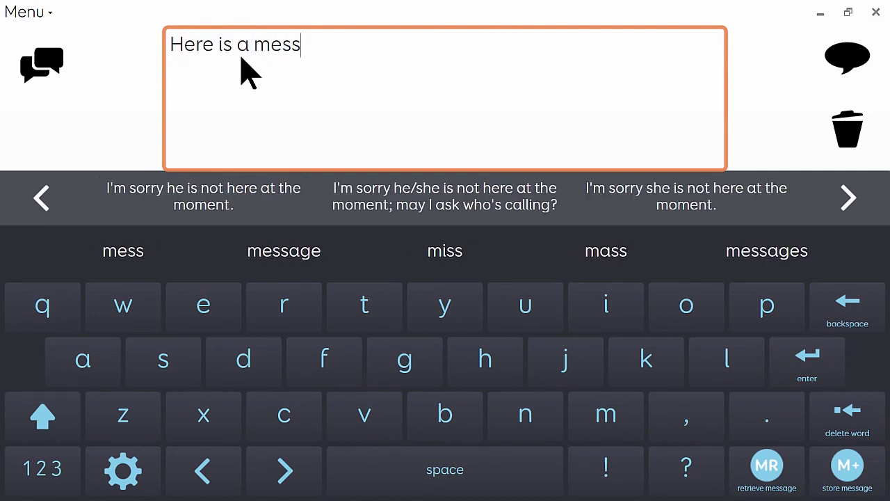
{"action": "type", "text": "age I'm"}
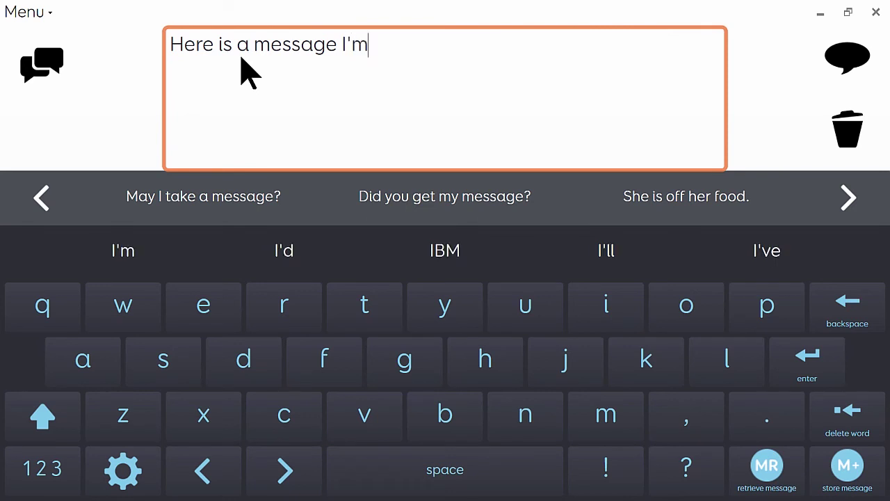
{"action": "type", "text": " working on"}
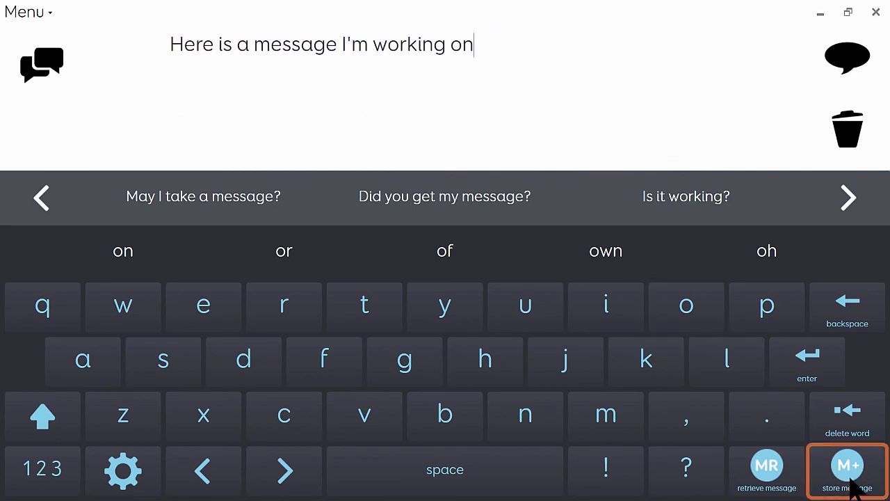
{"action": "left_click", "coordinate": [850, 479]}
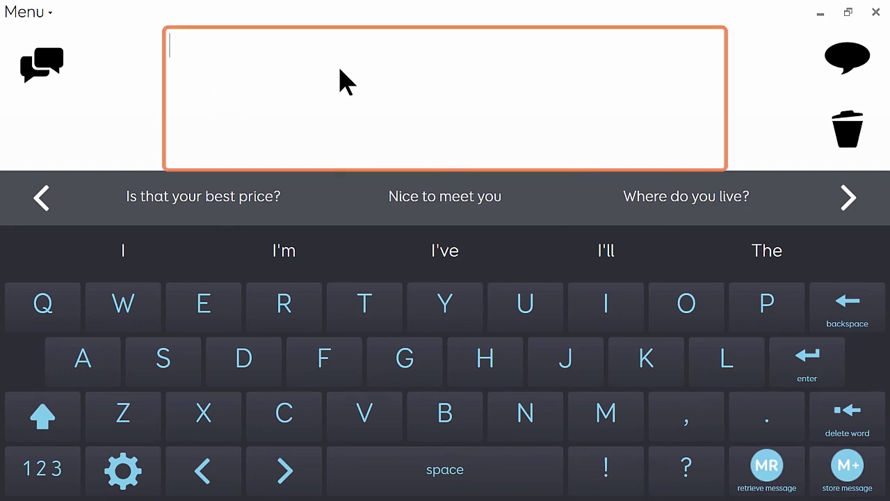
Step: Write the reply "Yes please. 2 sugars." and speak it aloud
{"action": "type", "text": "Yes"}
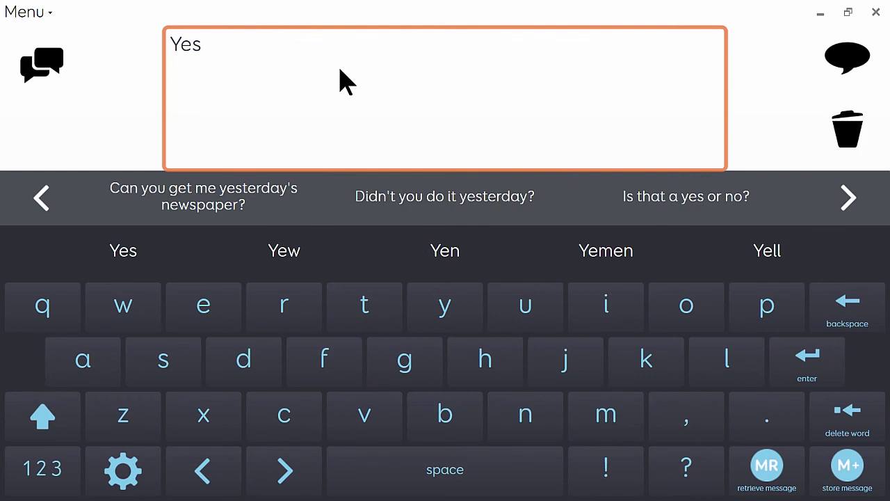
{"action": "type", "text": " please"}
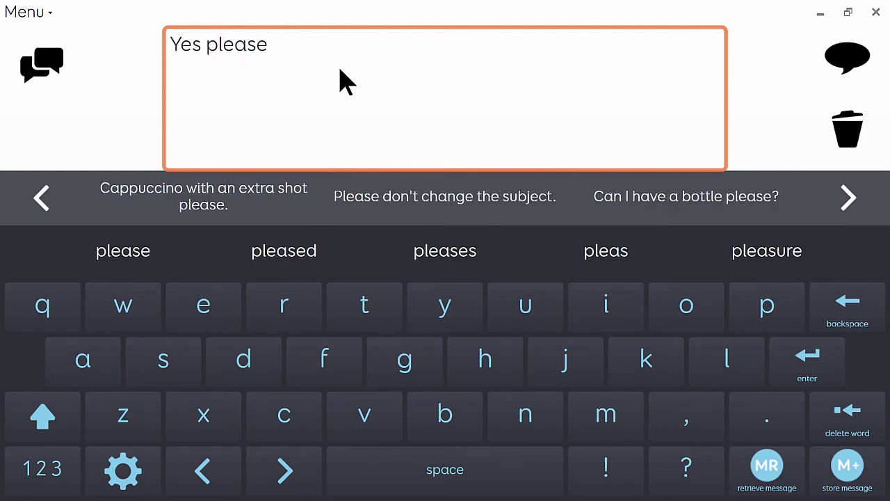
{"action": "type", "text": ". 2 "}
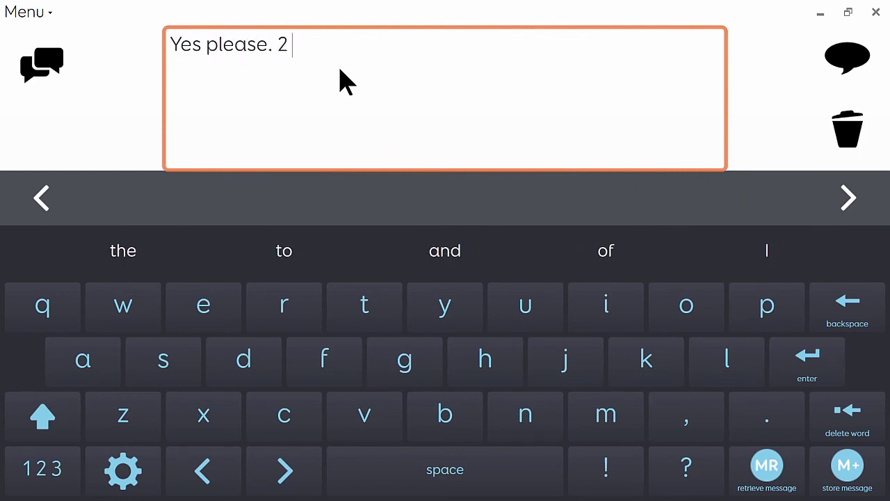
{"action": "type", "text": "sugars."}
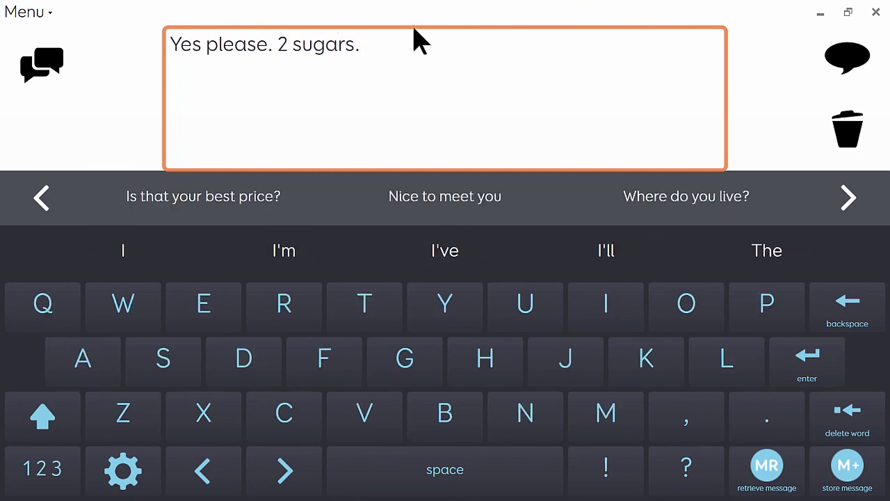
{"action": "left_click", "coordinate": [841, 77]}
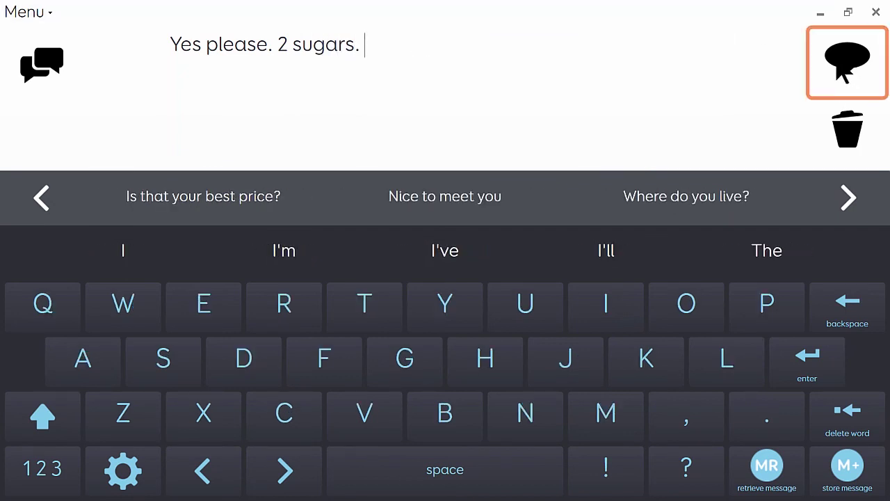
{"action": "left_click", "coordinate": [836, 64]}
Step: Retrieve the stored message "Here is a message I'm working on" into the writing area, and remove it from the stored messages
{"action": "left_click", "coordinate": [761, 476]}
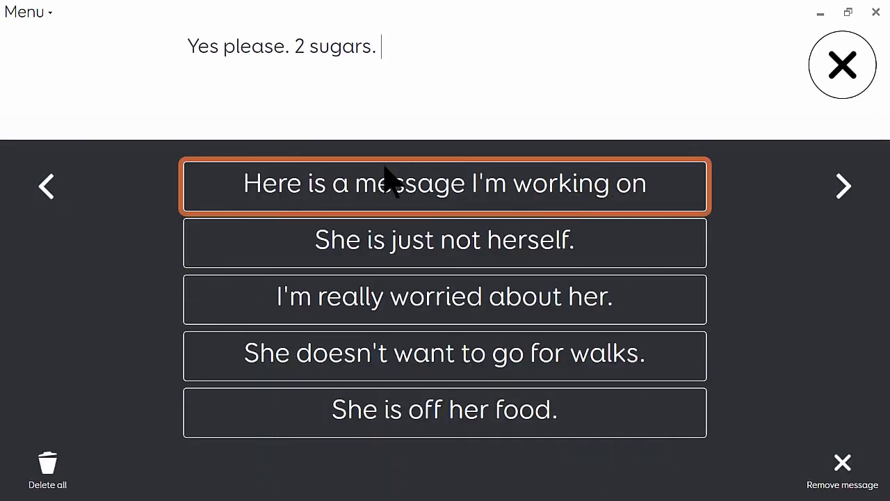
{"action": "left_click", "coordinate": [460, 185]}
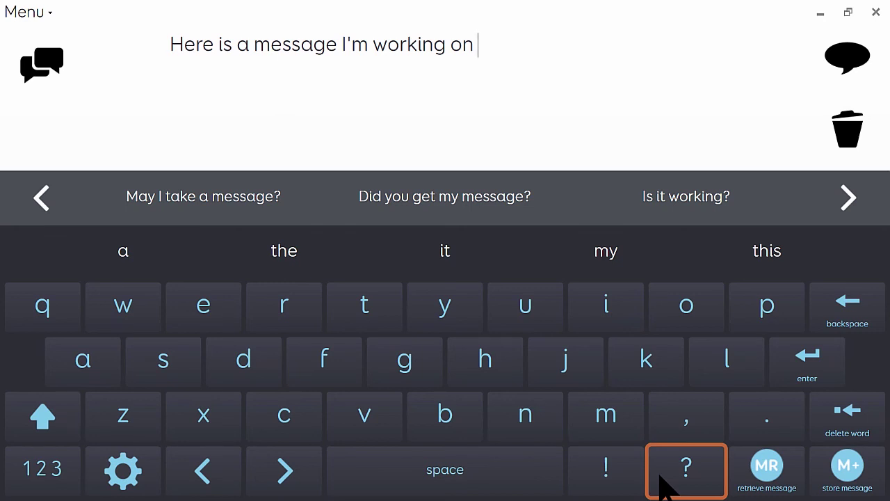
{"action": "left_click", "coordinate": [772, 486]}
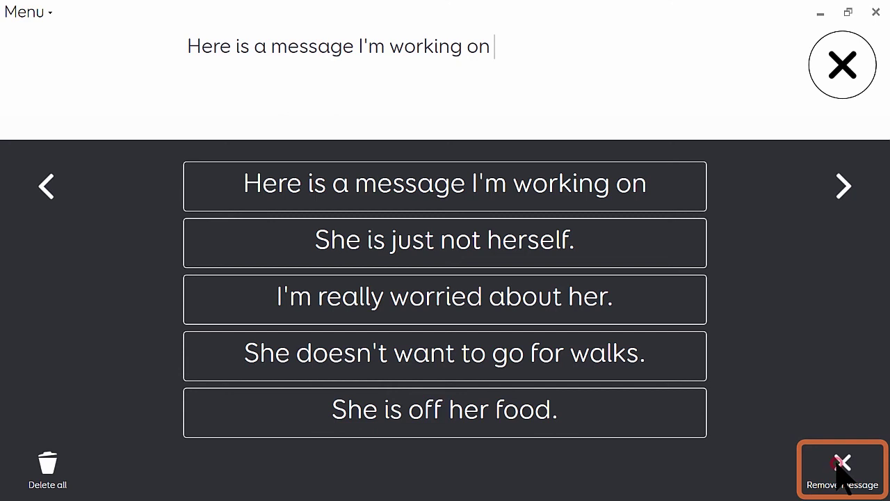
{"action": "left_click", "coordinate": [841, 473]}
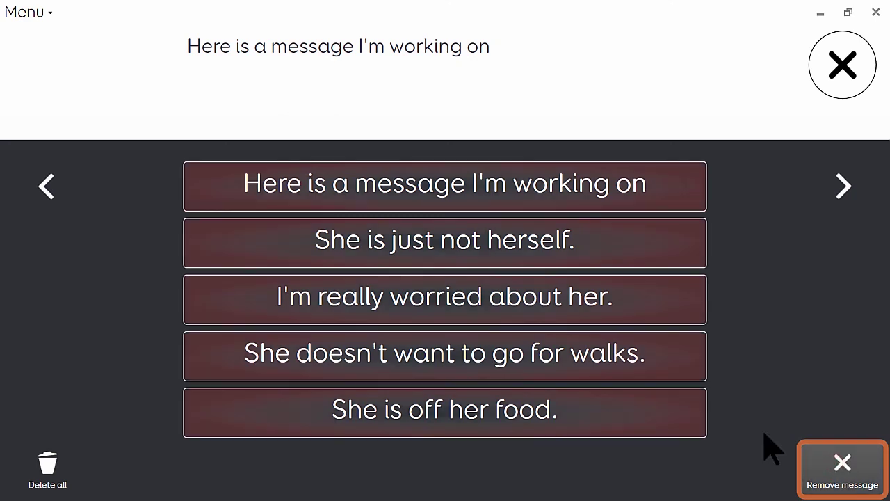
{"action": "left_click", "coordinate": [389, 195]}
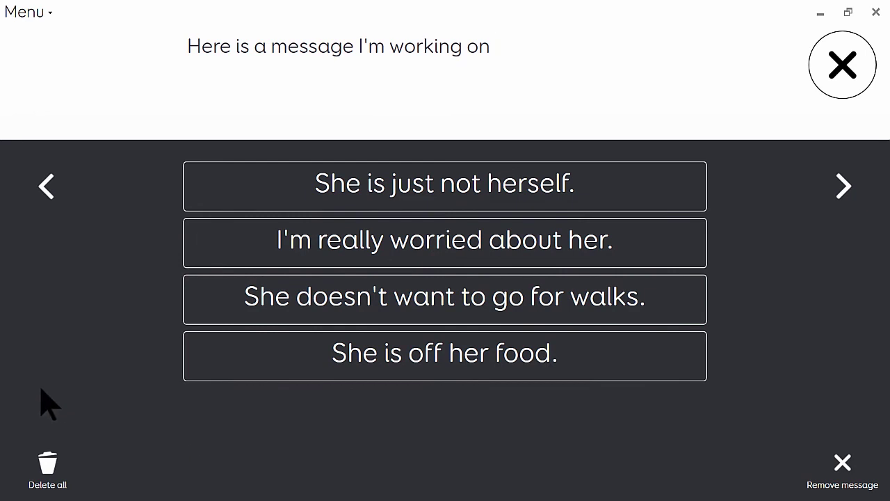
Step: Delete all remaining stored messages and return to the keyboard
{"action": "left_click", "coordinate": [43, 467]}
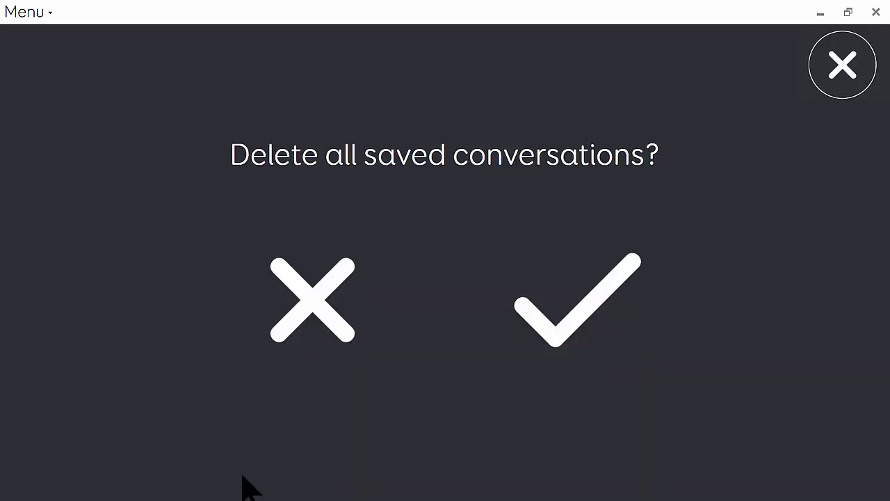
{"action": "left_click", "coordinate": [579, 290]}
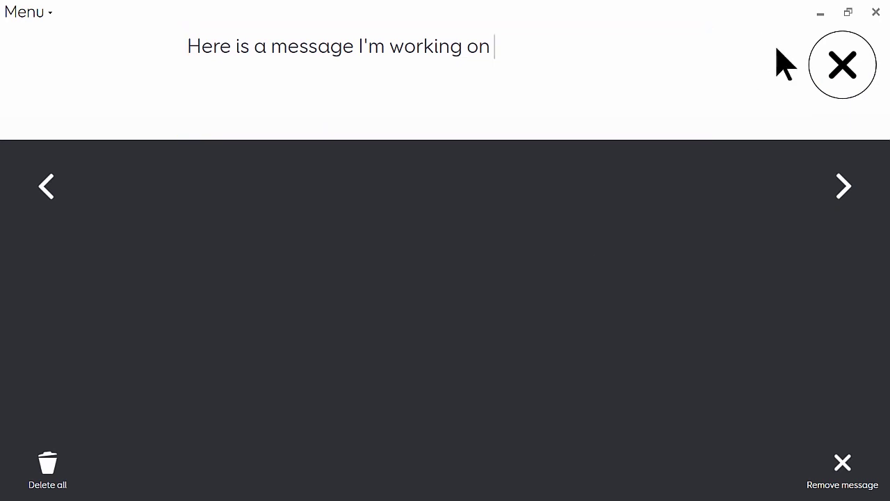
{"action": "left_click", "coordinate": [833, 73]}
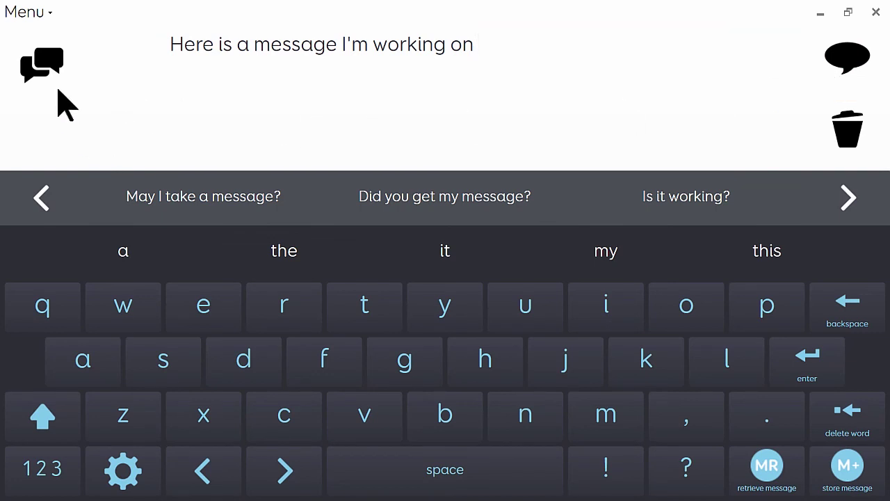
Step: Read the Quick Phrases information page, and clear the message back on the keyboard
{"action": "left_click", "coordinate": [42, 70]}
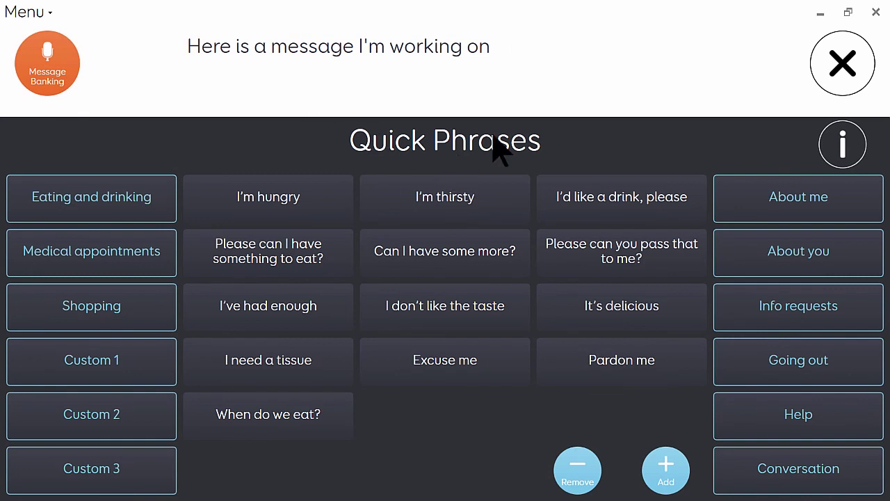
{"action": "left_click", "coordinate": [841, 149]}
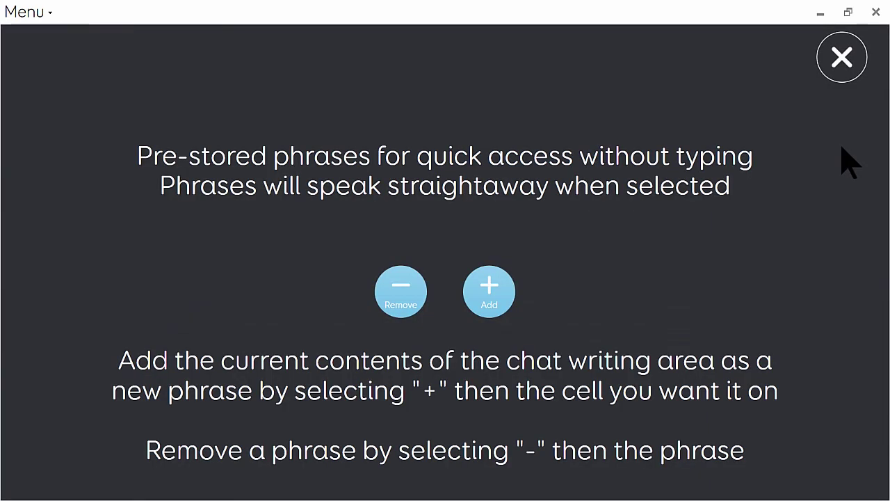
{"action": "left_click", "coordinate": [840, 61]}
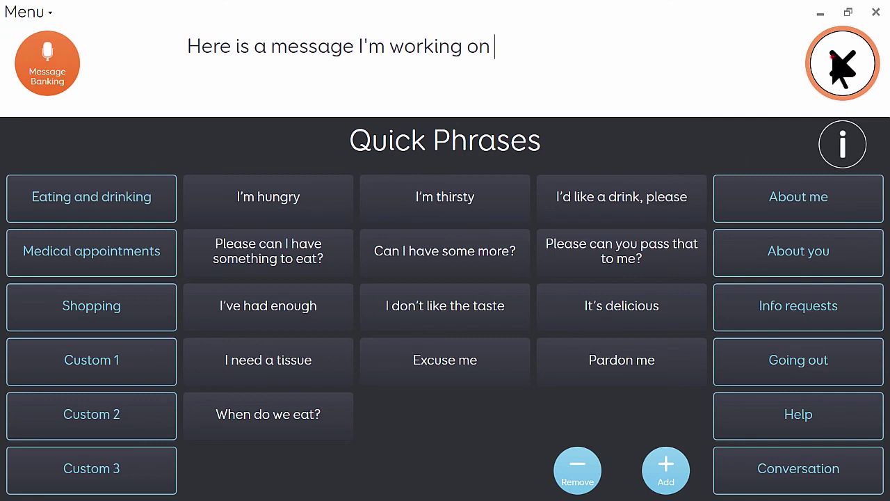
{"action": "left_click", "coordinate": [841, 64]}
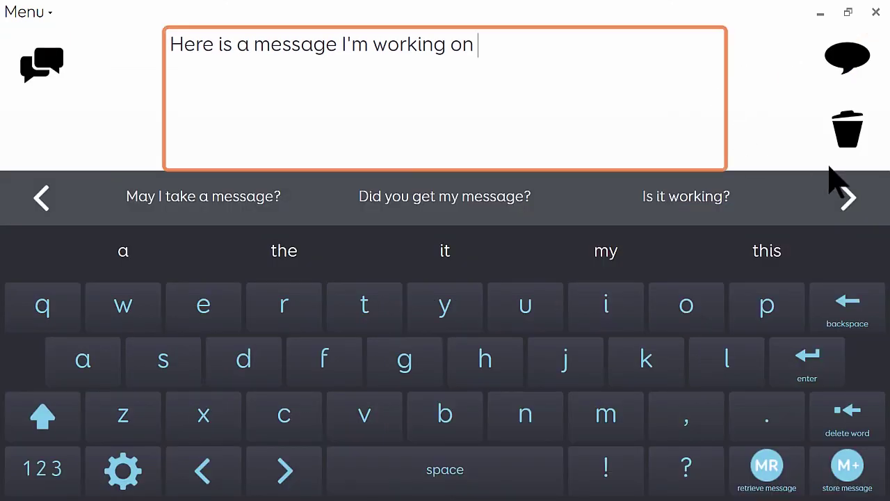
{"action": "left_click", "coordinate": [848, 132]}
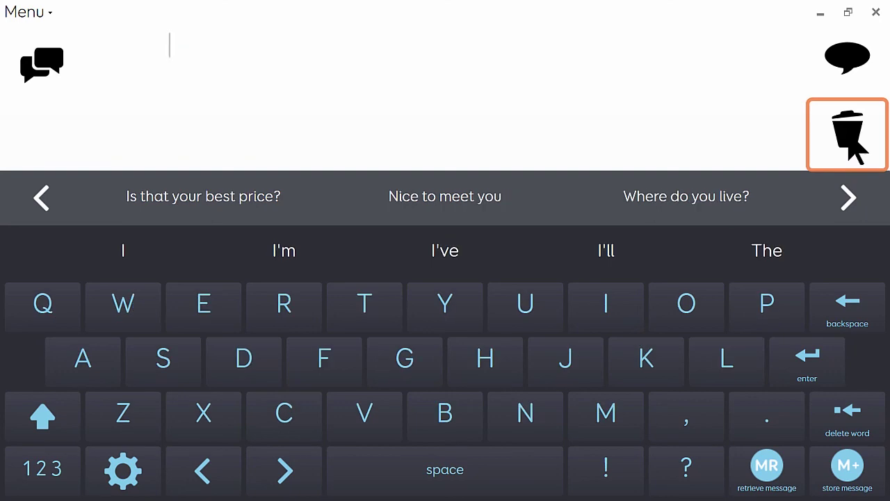